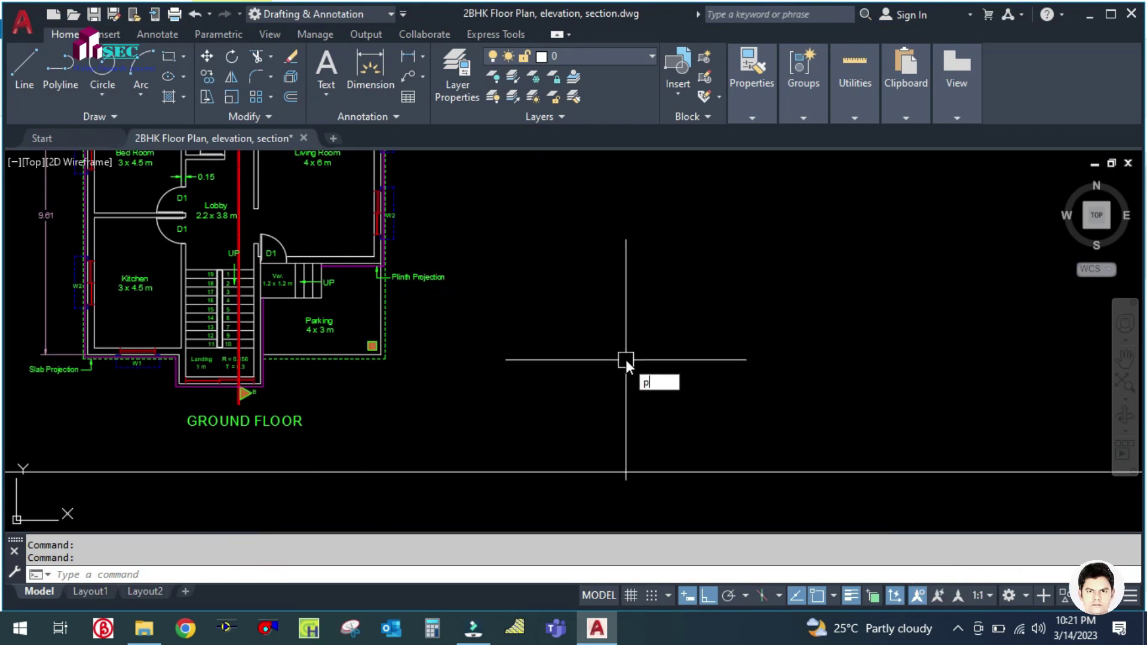
Pan the drawing until the whole 2BHK ground floor plan is centred on screen.
key("Return")
left_click_drag(563, 357, 737, 427)
left_click_drag(634, 297, 731, 358)
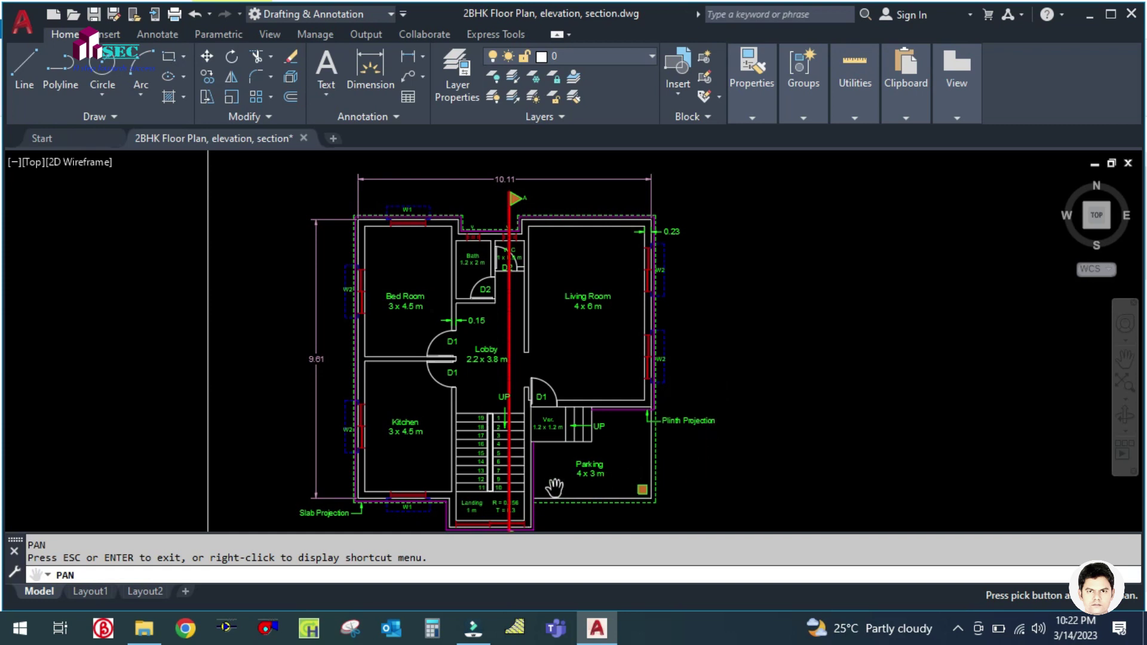
Open PROJECT STEPS.pdf from the Project Steps folder, then select Load calculation for 2 BHK plan.xlsx.
left_click(155, 635)
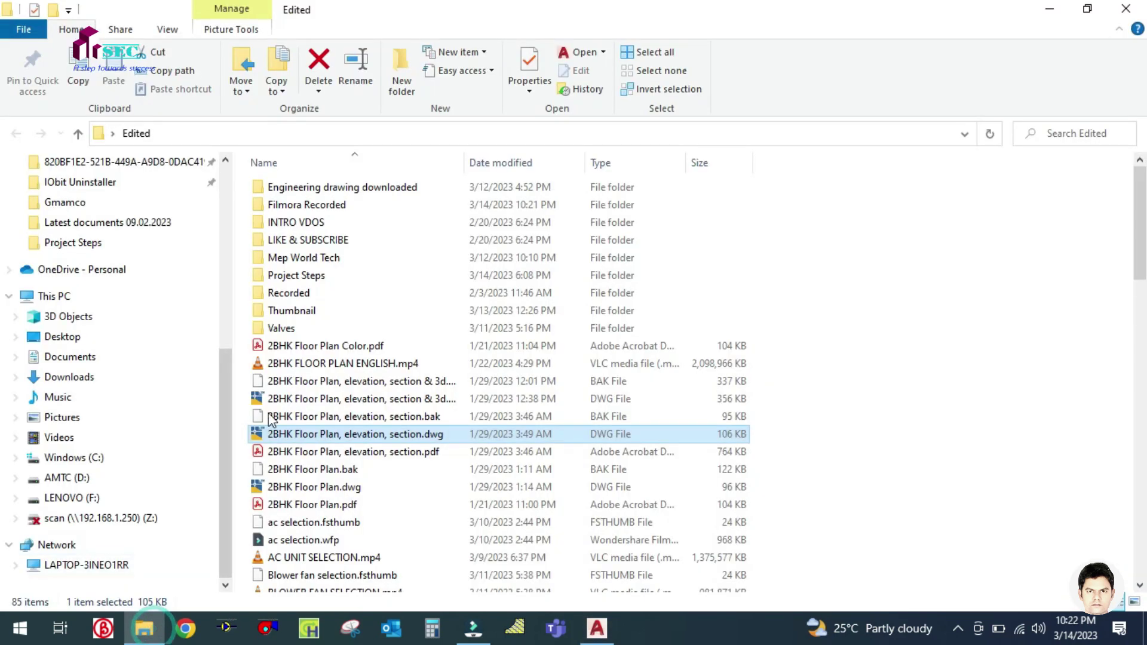
left_click(310, 277)
double_click(310, 277)
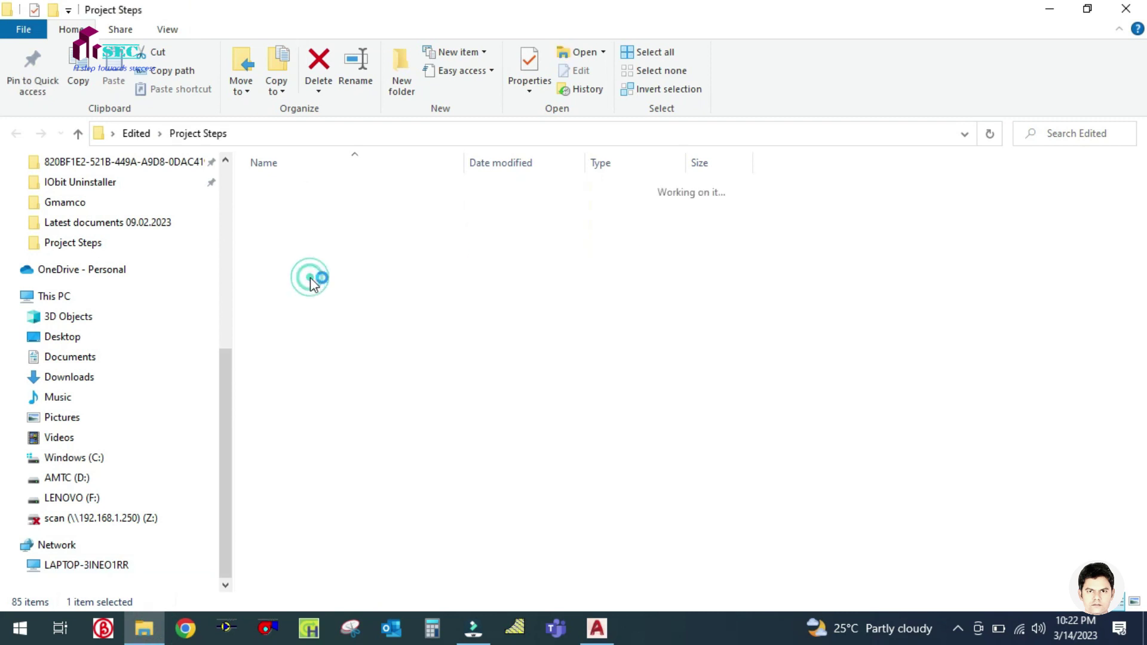
left_click(308, 228)
key("Return")
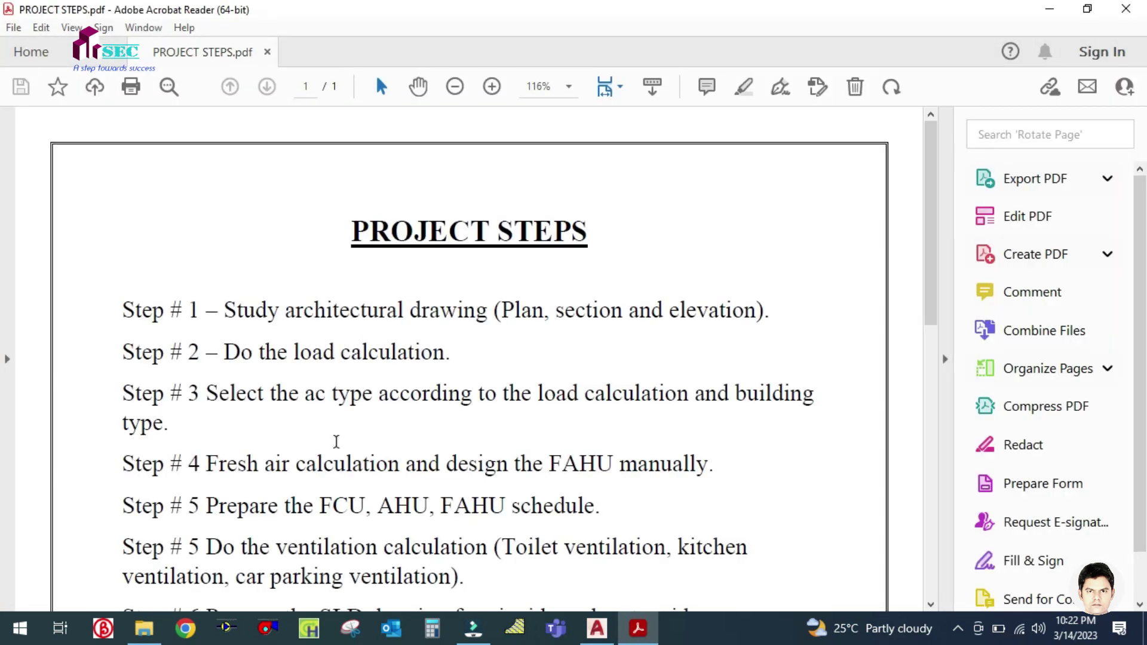
left_click(144, 627)
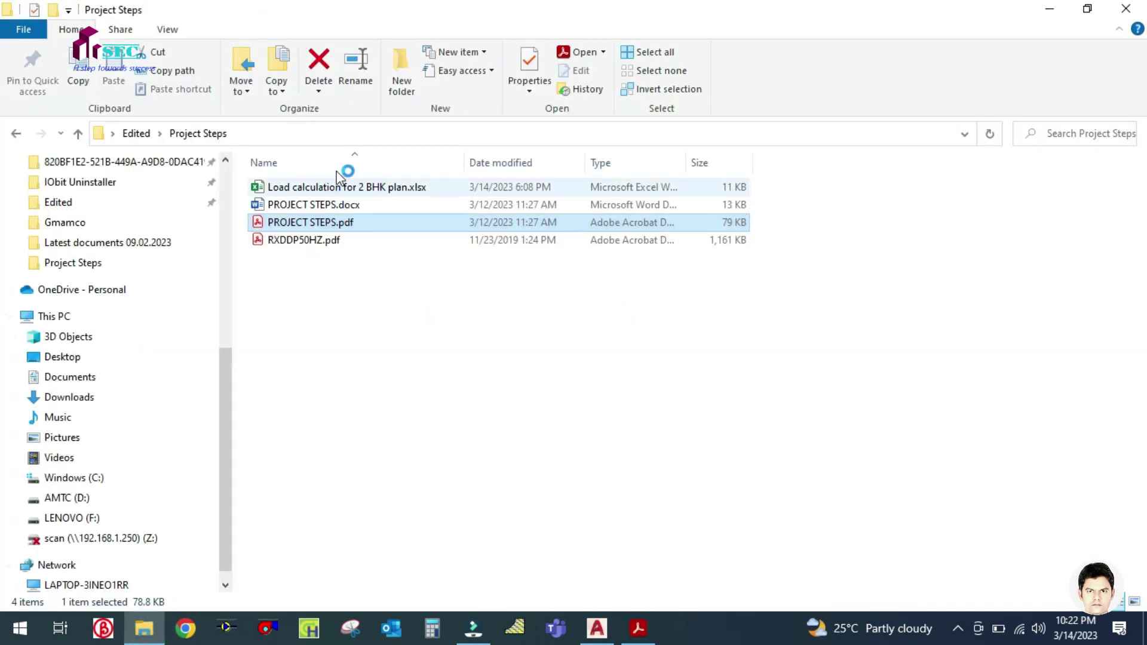
left_click(322, 188)
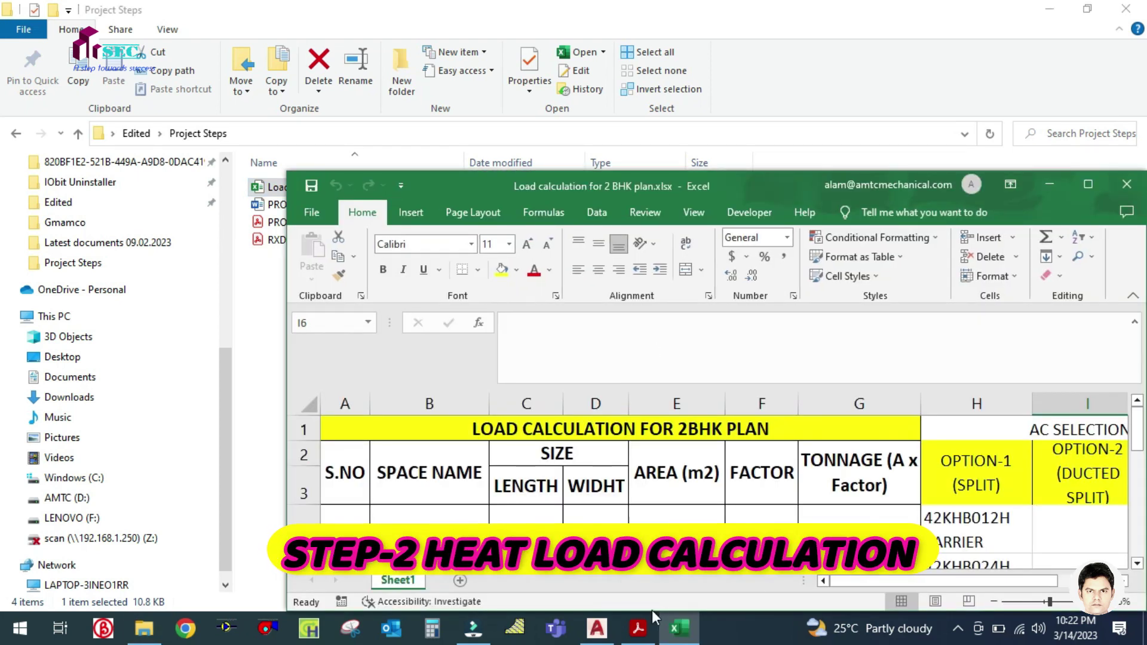
Glance at the project steps PDF, then maximise the load calculation workbook.
left_click(638, 627)
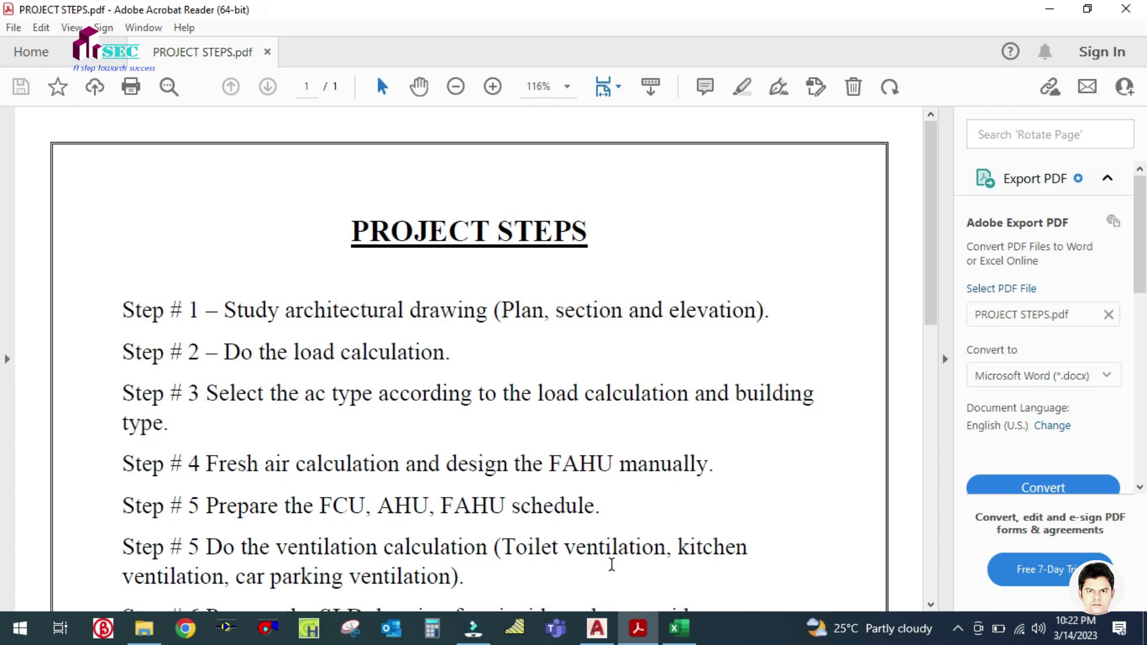
left_click(679, 628)
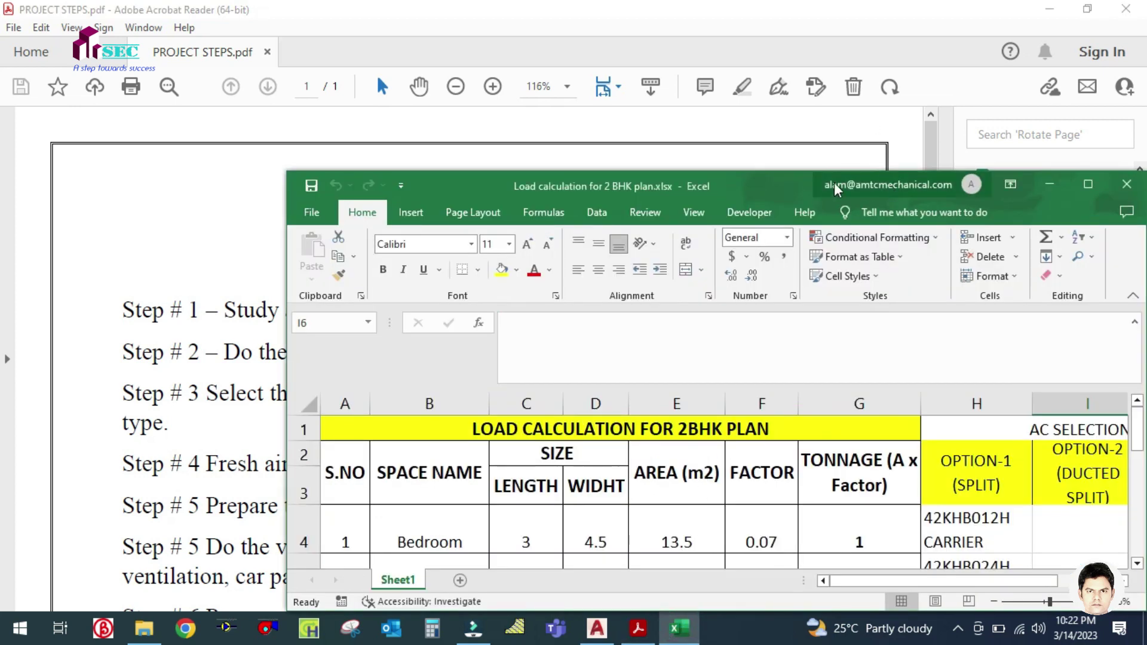
double_click(788, 179)
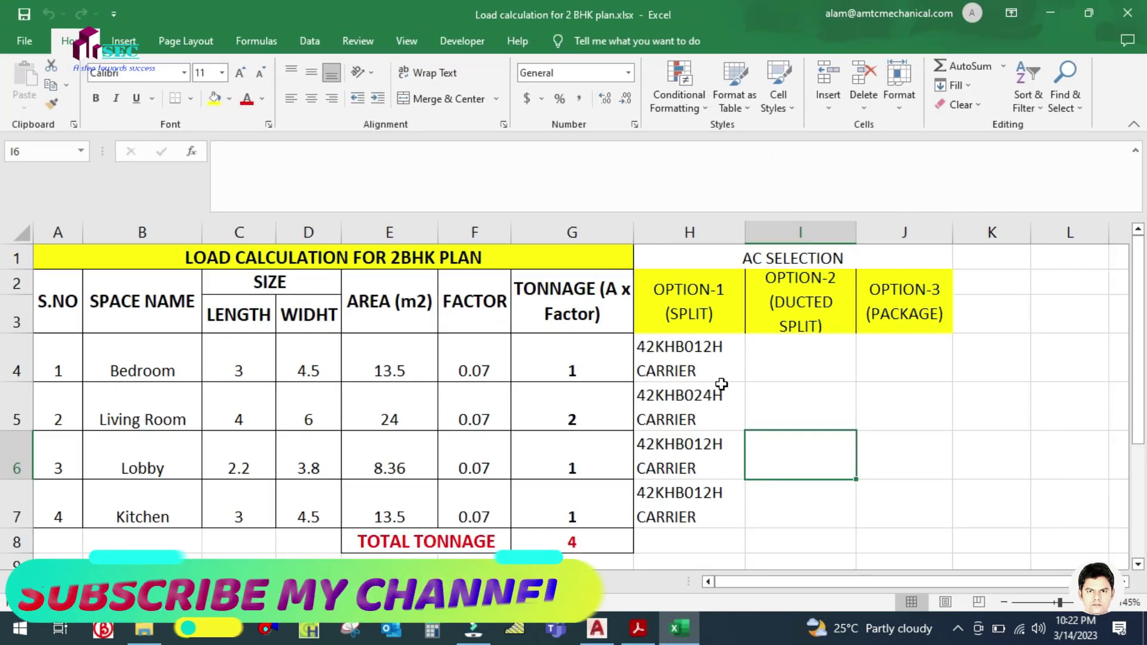
Compare each room's Option-1 split models in column H with the Option-2 ducted split cells in column I.
left_click(703, 303)
left_click_drag(696, 351, 695, 495)
left_click(782, 413)
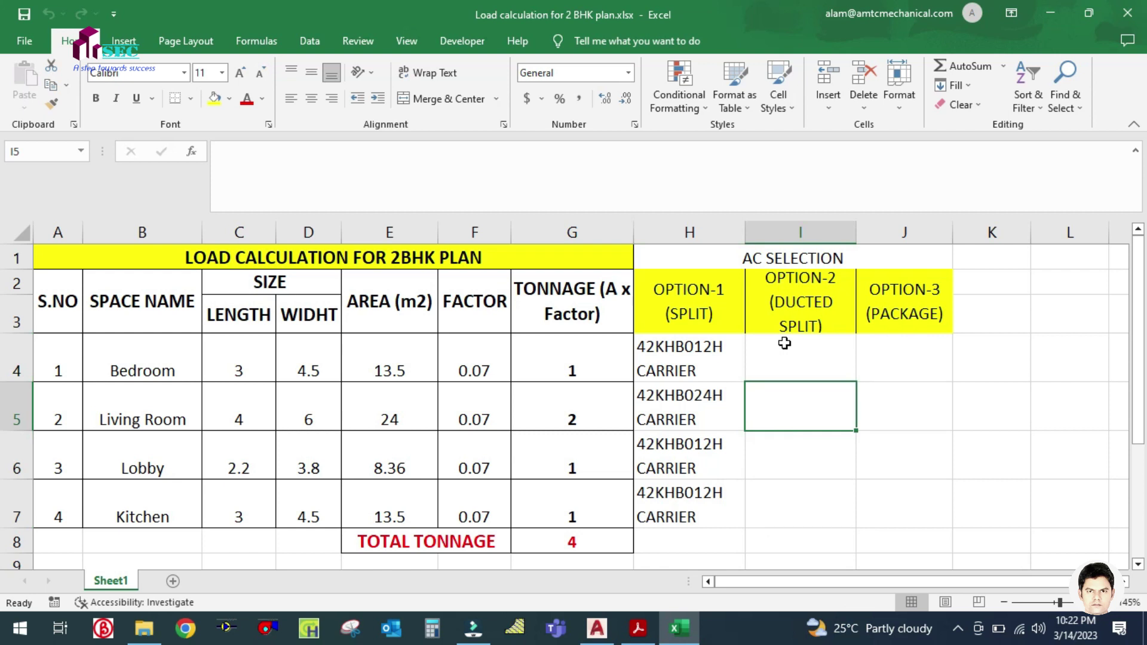
left_click(813, 291)
left_click(807, 365)
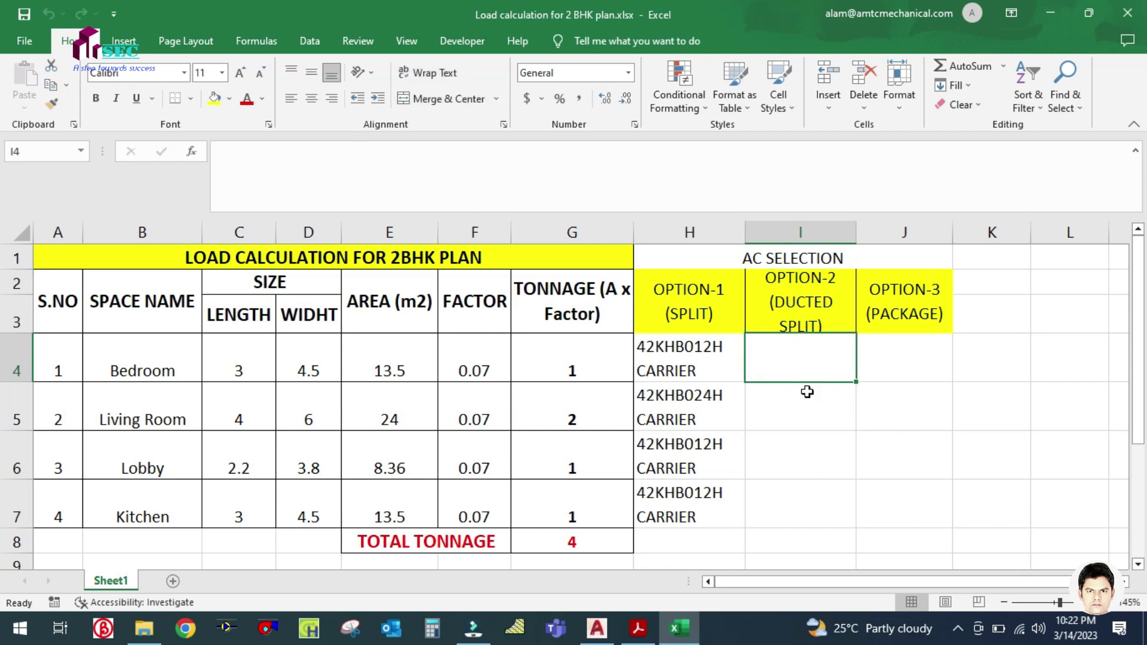
left_click_drag(805, 363, 807, 498)
left_click_drag(795, 366, 806, 450)
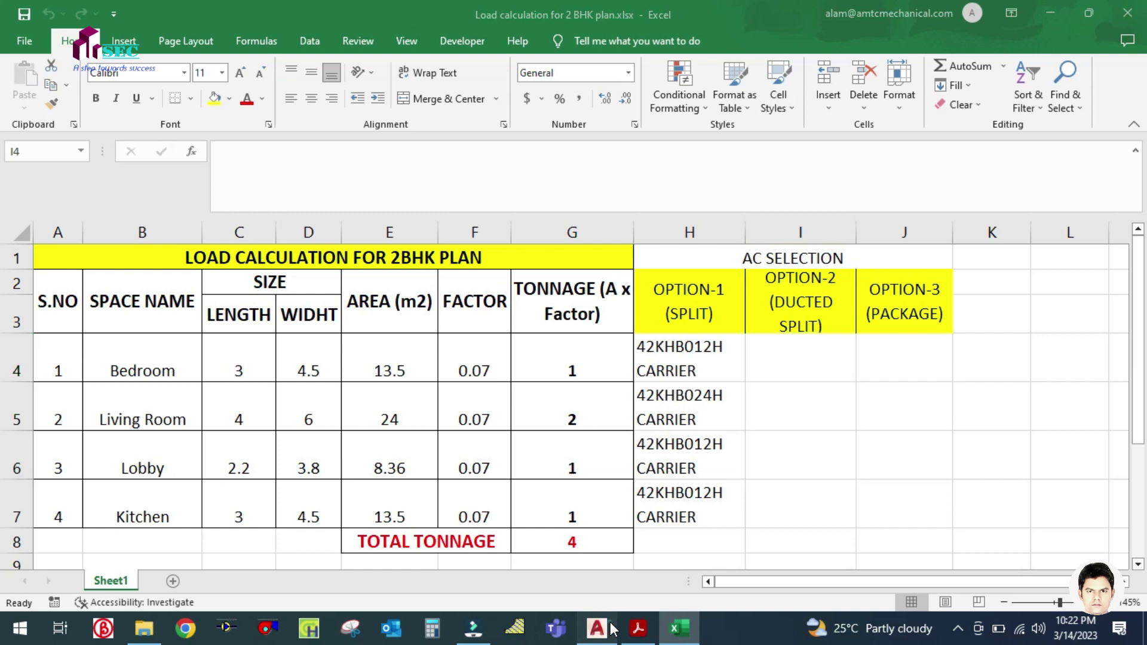
left_click(614, 624)
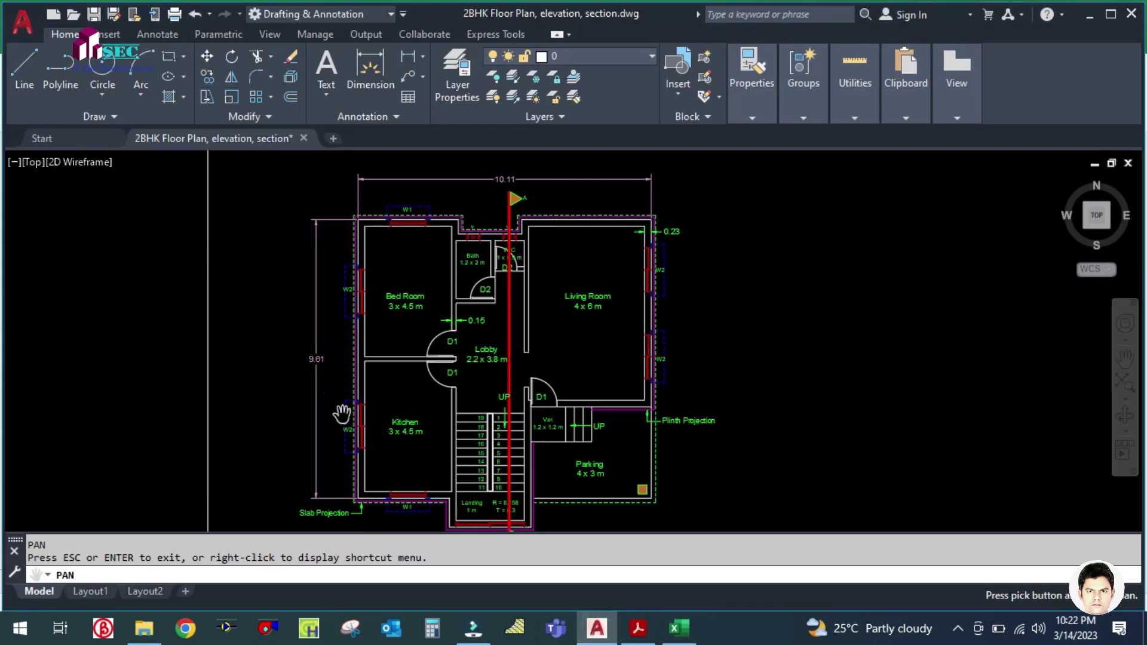
Pan and zoom the plan to a close-up of the Bath and WC between bed room and living room.
left_click_drag(341, 414, 336, 393)
scroll(351, 379, "up", 2)
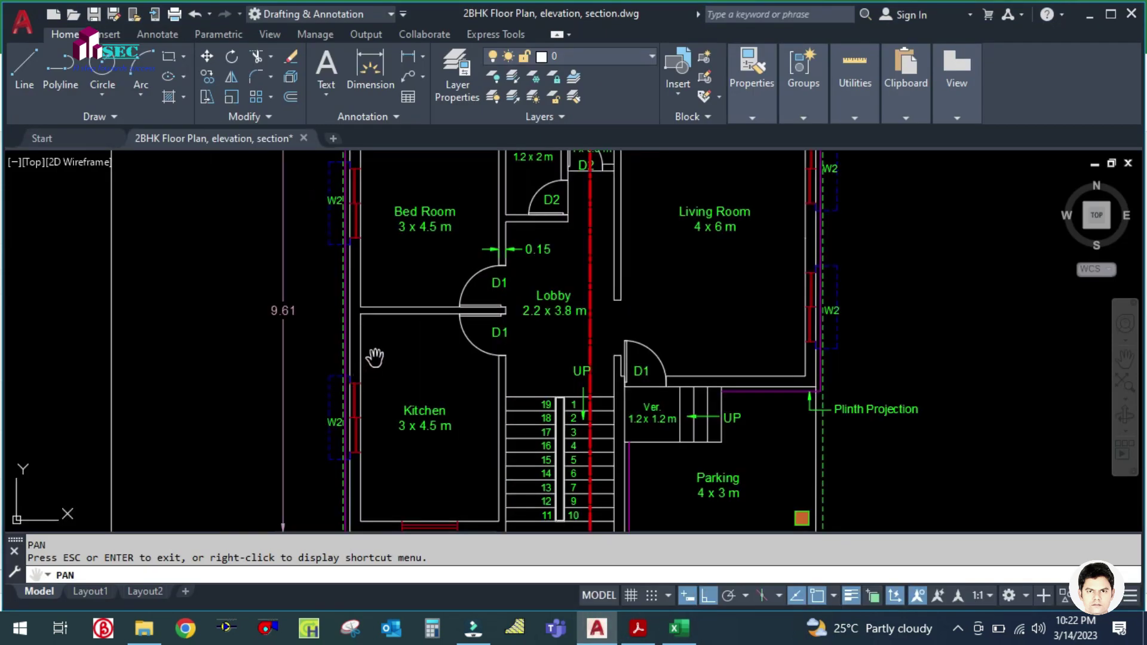
left_click_drag(397, 297, 393, 363)
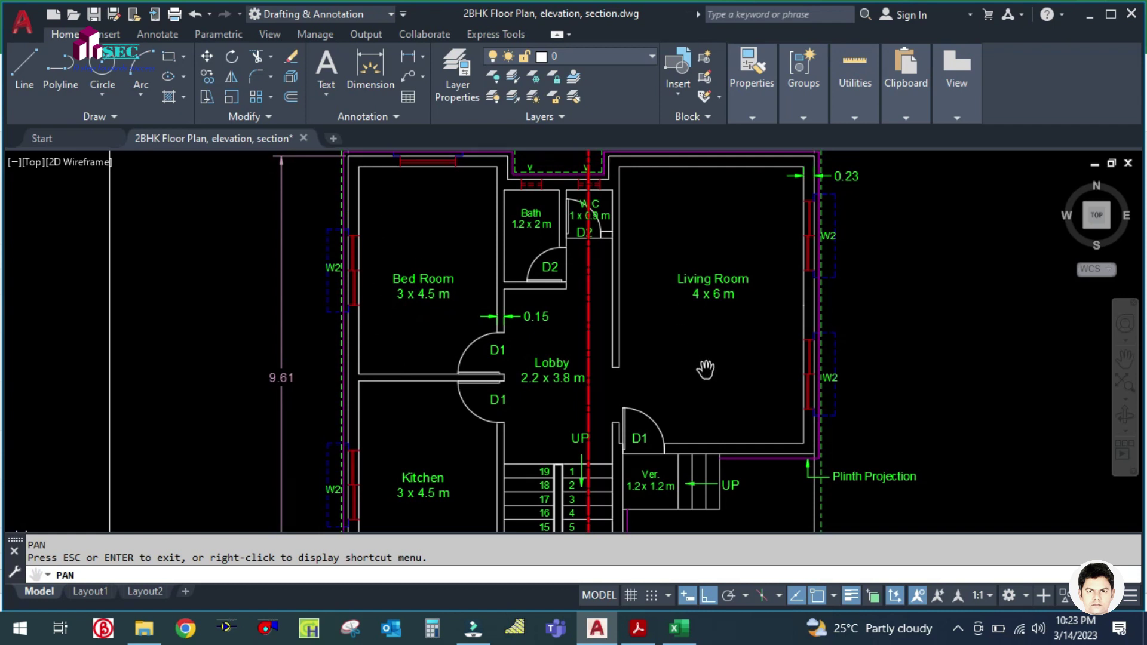
left_click_drag(704, 368, 669, 312)
scroll(687, 293, "down", 4)
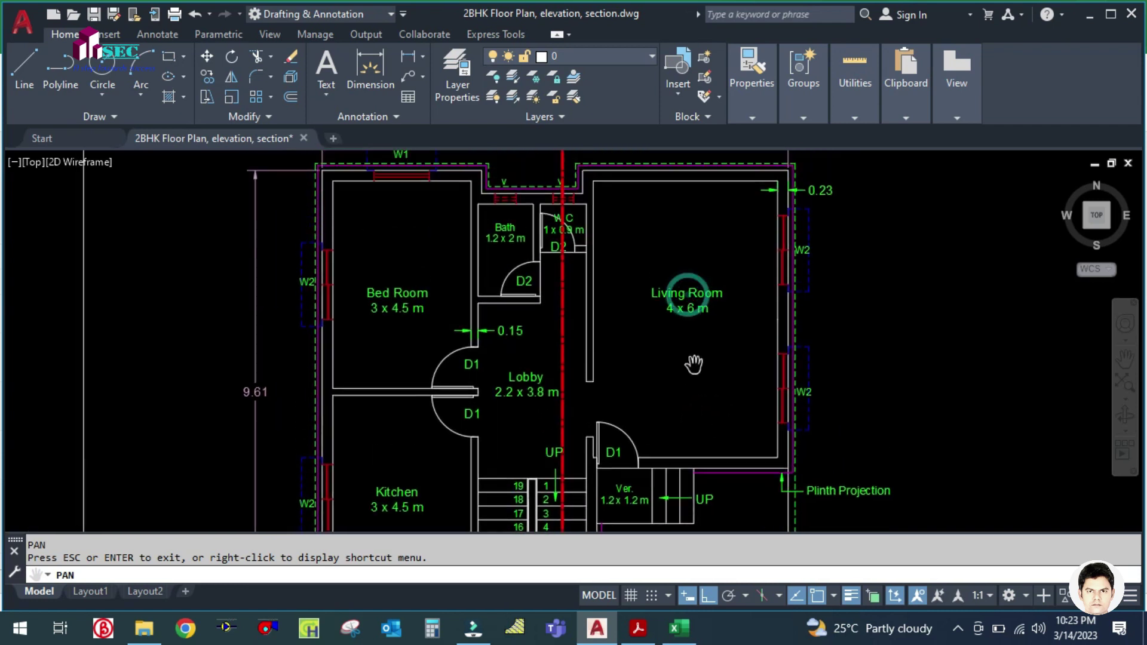
scroll(647, 329, "up", 2)
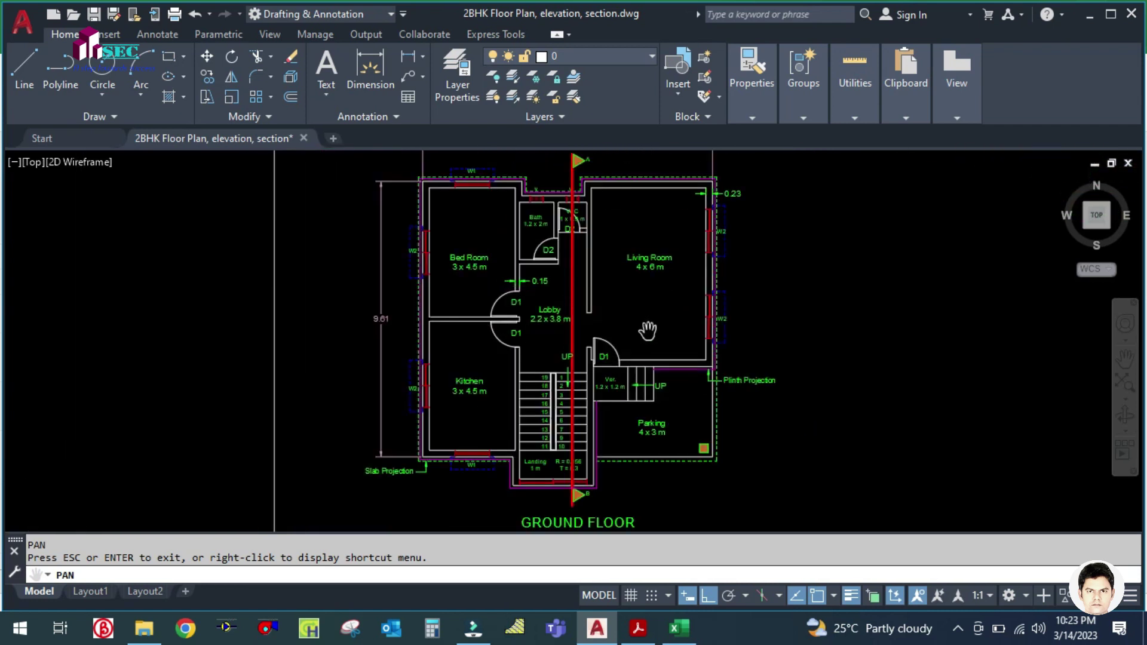
left_click_drag(648, 329, 648, 361)
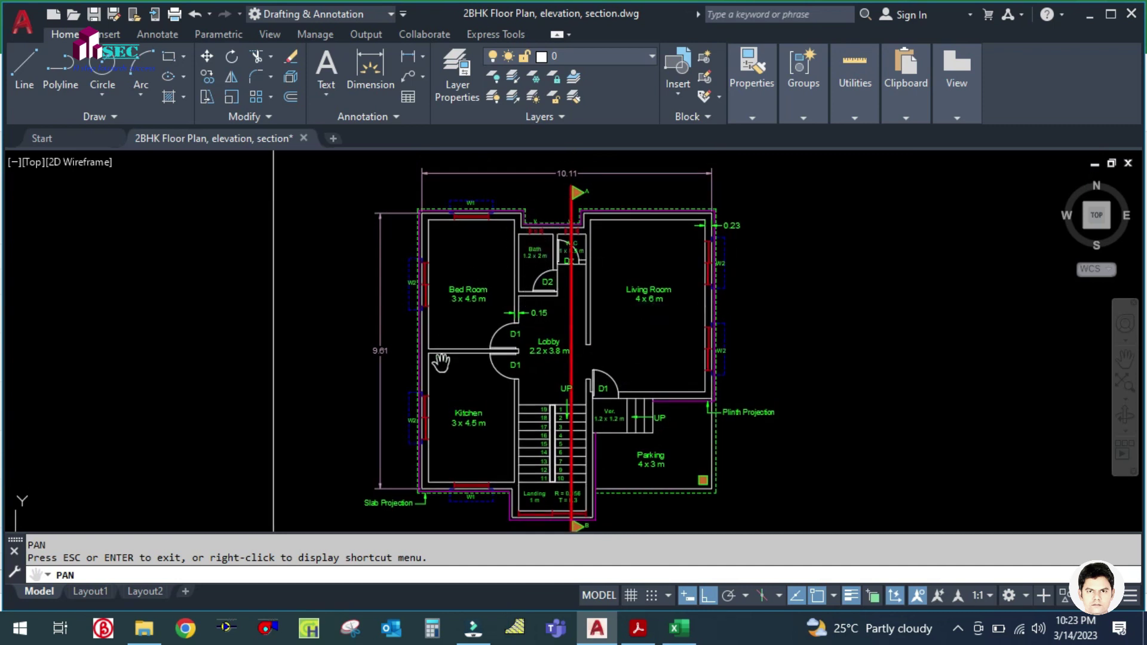
scroll(529, 257, "up", 2)
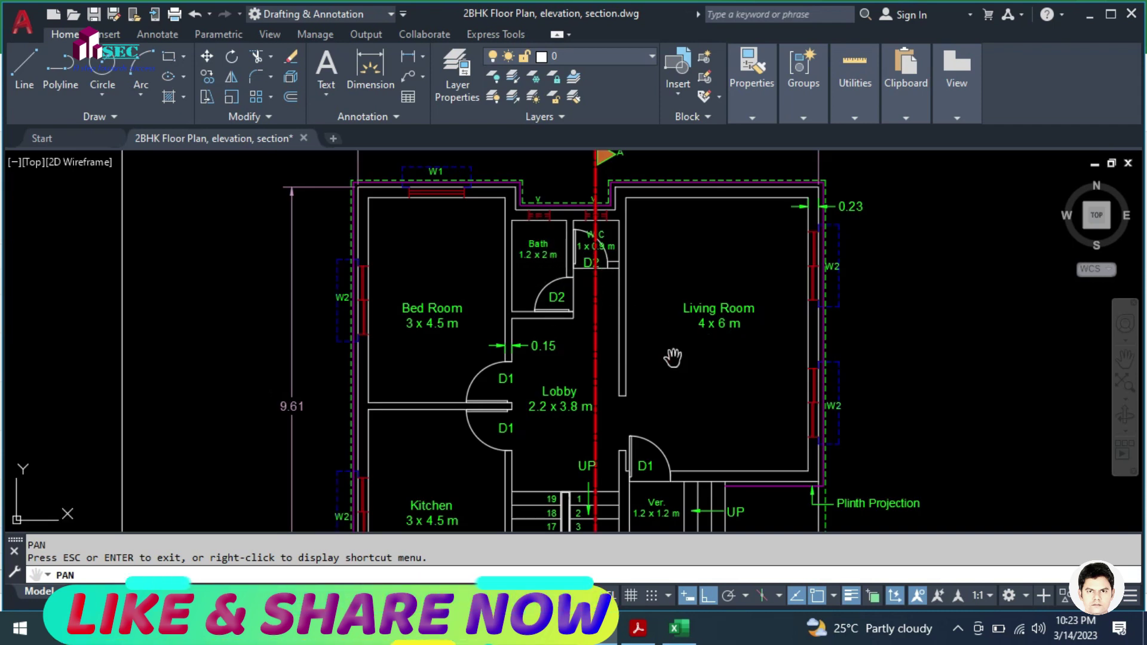
left_click_drag(708, 357, 708, 303)
Confirm the TOTAL TONNAGE of 4 in G8, then open the RXDDP50HZ.pdf catalogue.
left_click(681, 628)
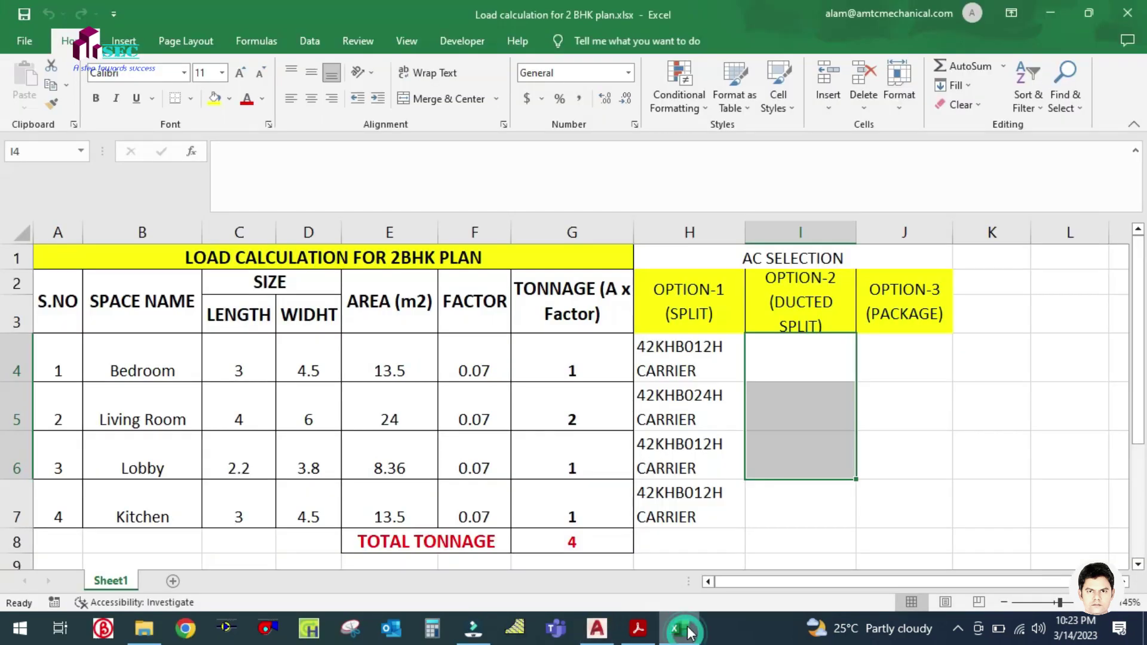
scroll(697, 499, "down", 1)
left_click(593, 452)
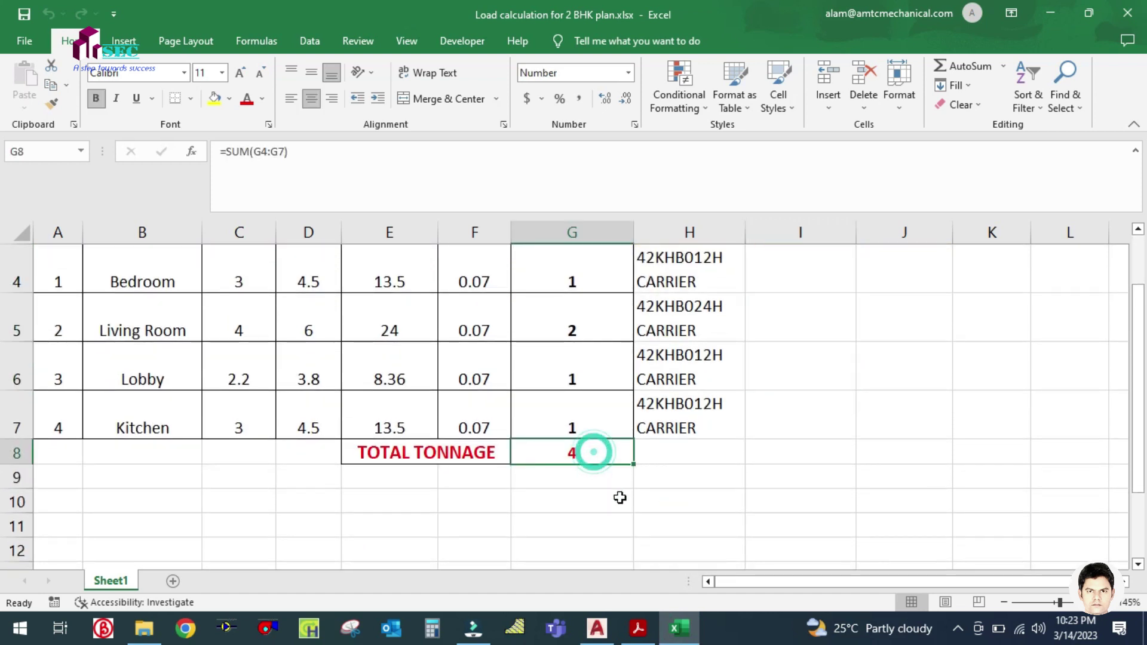
left_click(729, 447)
scroll(192, 552, "up", 1)
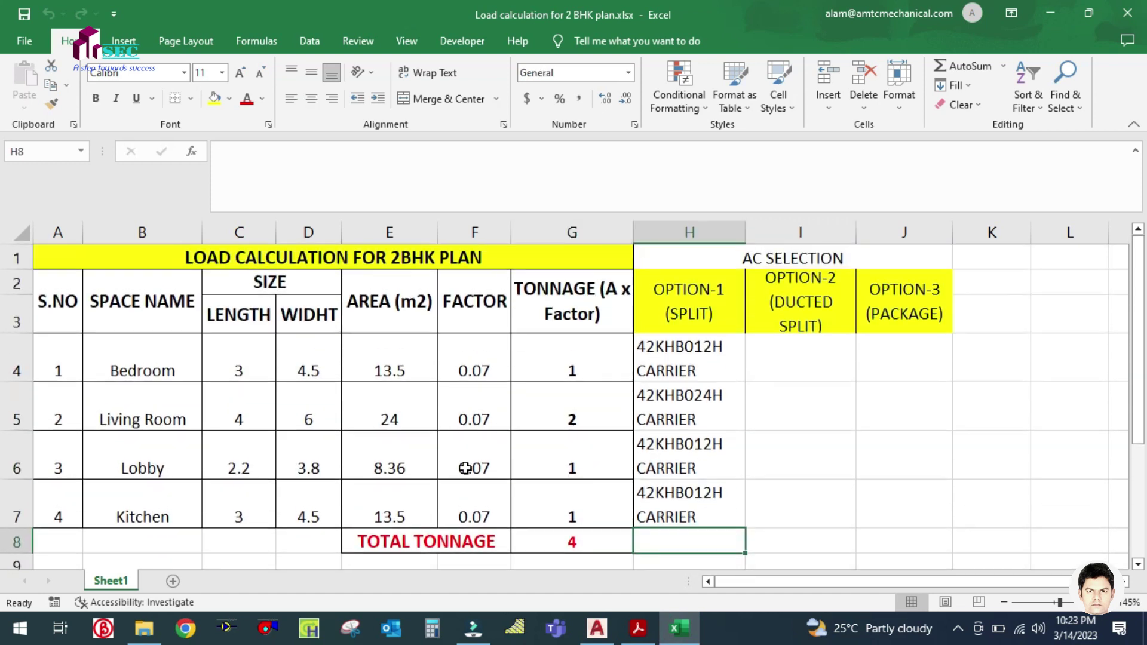
left_click(145, 633)
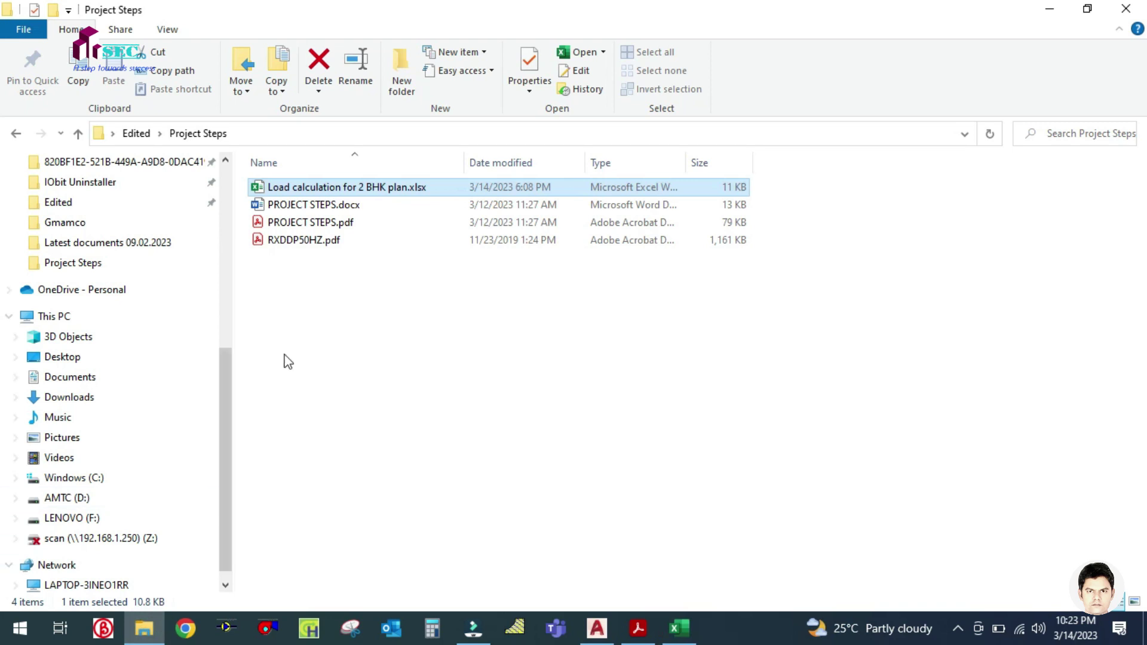
double_click(289, 239)
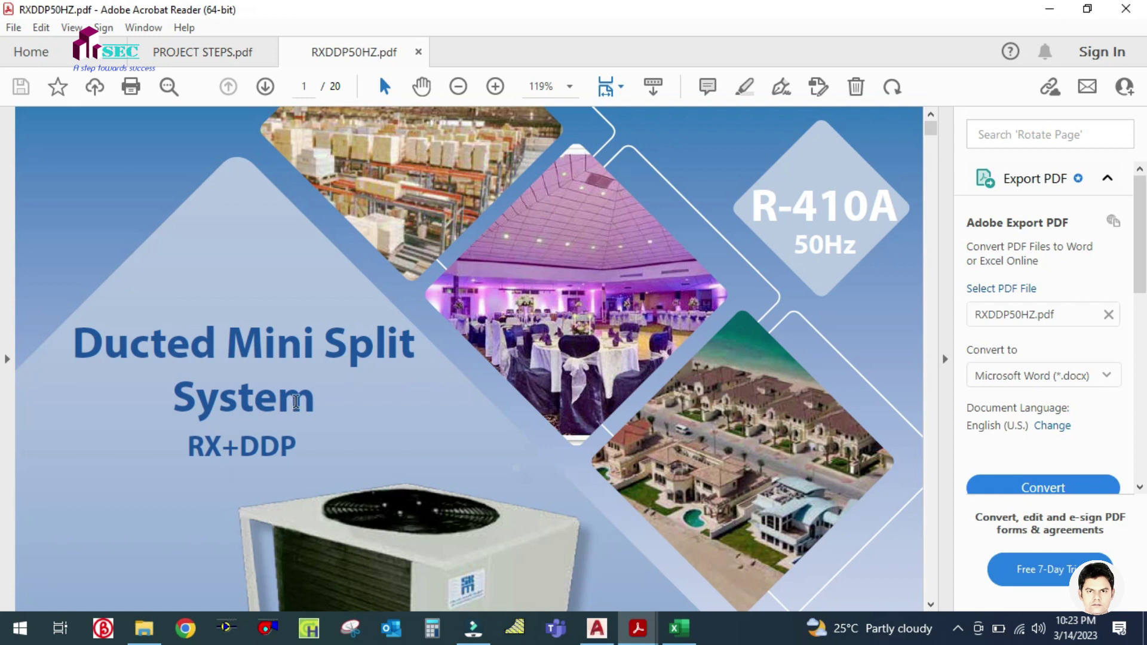
Scroll to the Specification (Outdoor Unit RX) table on page 4 of the catalogue.
scroll(296, 402, "down", 3)
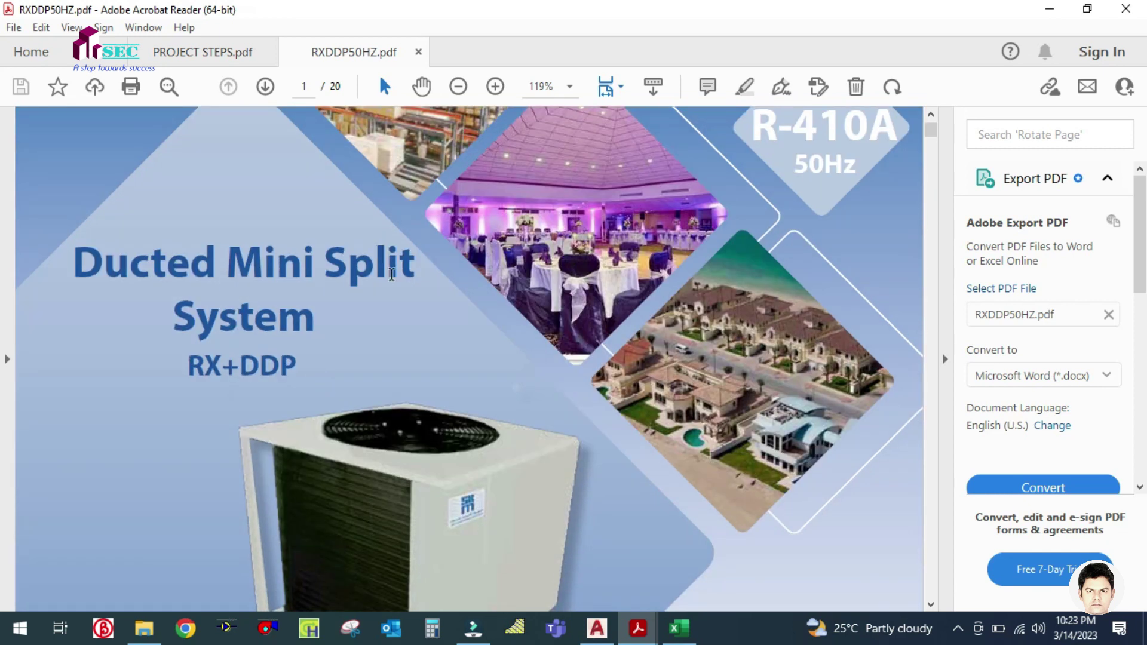
scroll(365, 372, "down", 1)
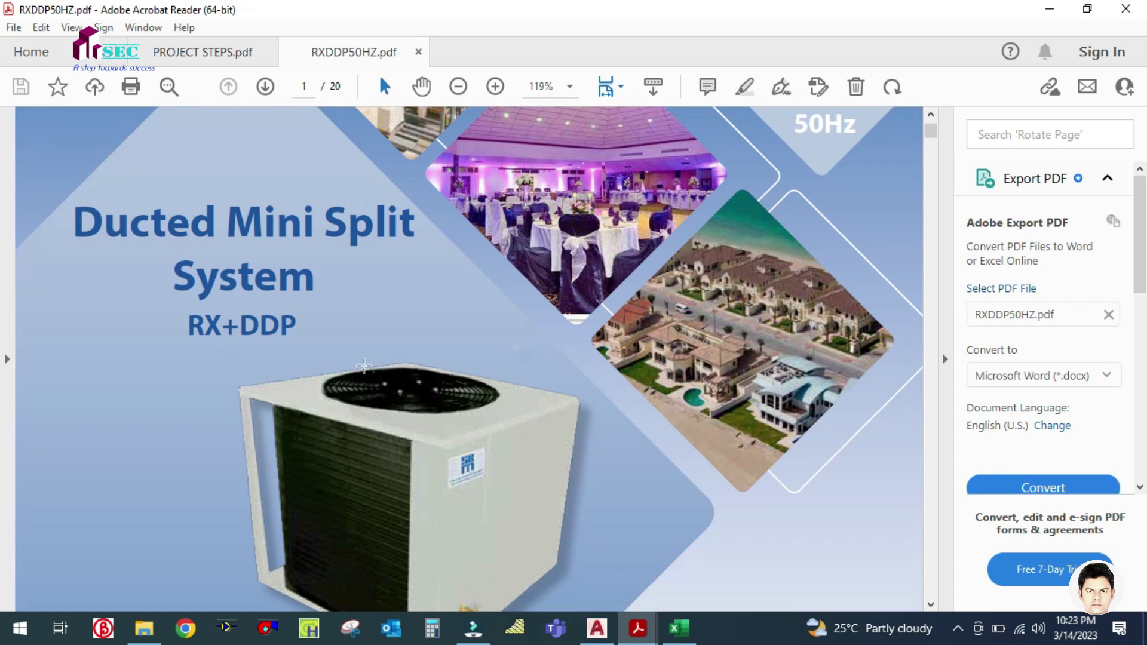
scroll(360, 335, "down", 9)
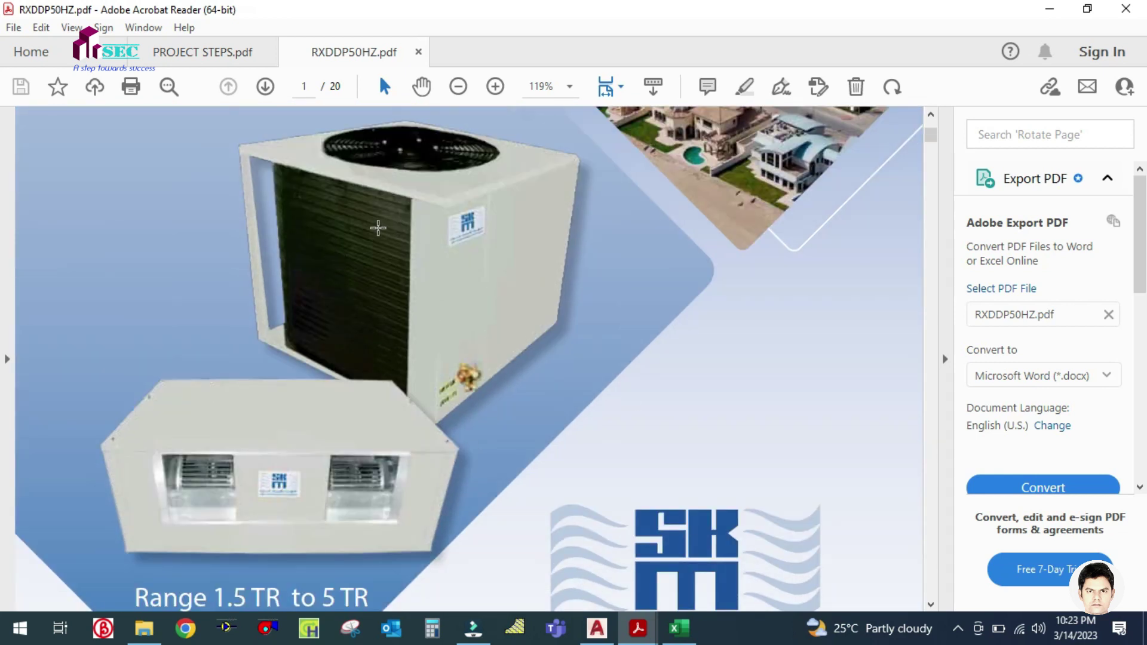
scroll(529, 292, "down", 3)
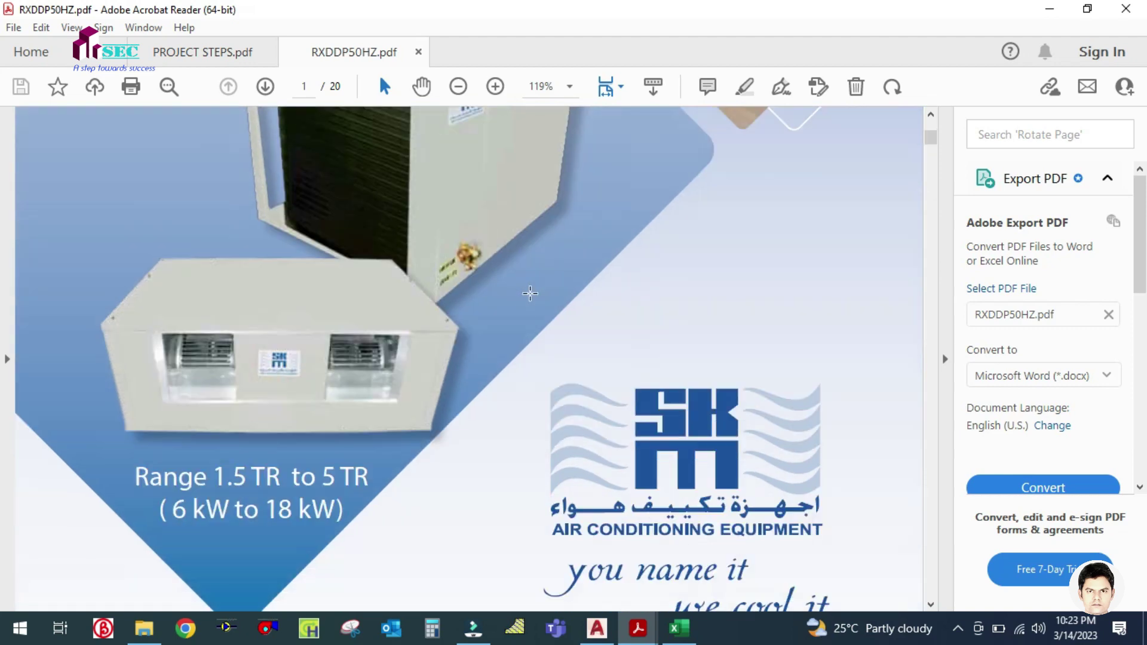
scroll(707, 376, "down", 20)
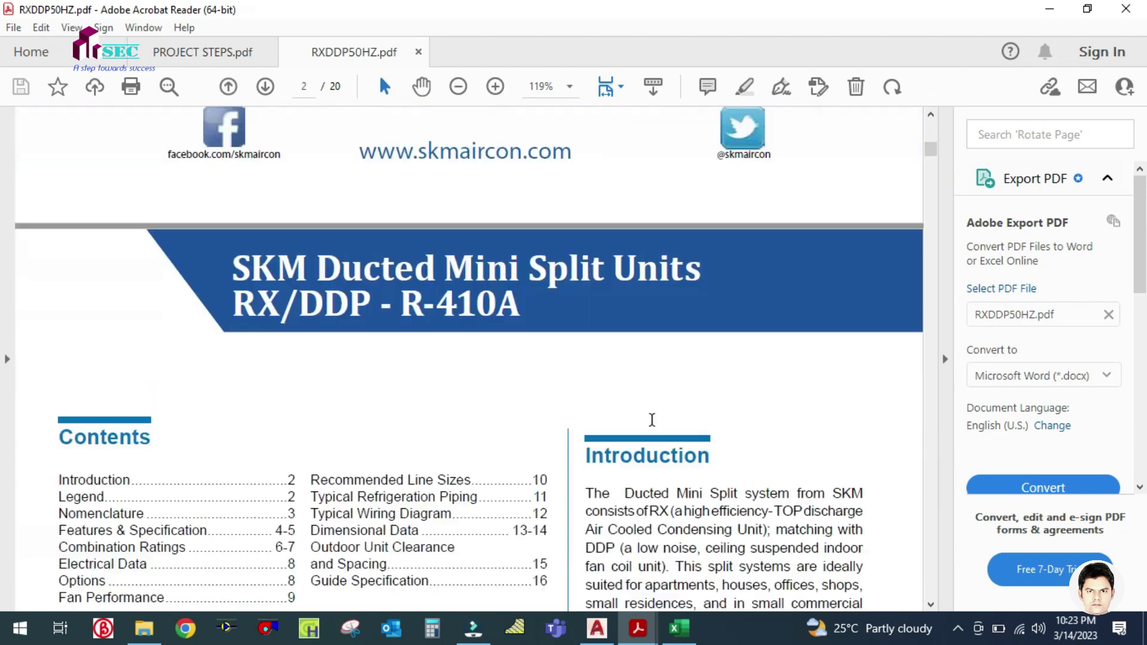
scroll(653, 411, "down", 20)
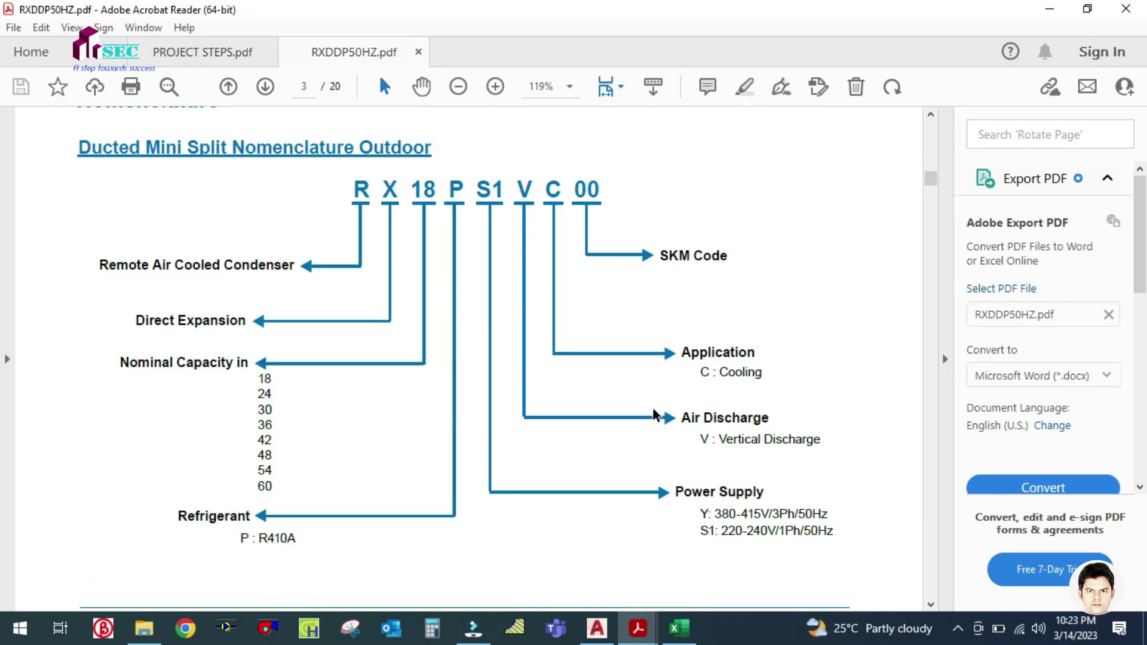
scroll(654, 414, "up", 5)
scroll(654, 413, "down", 20)
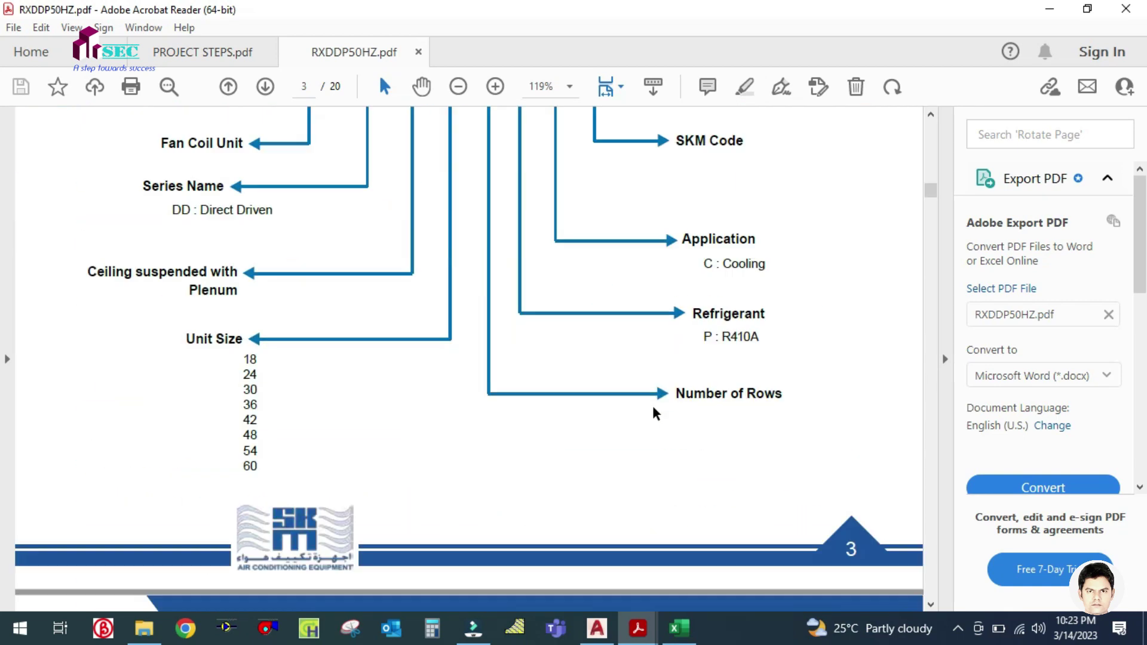
scroll(654, 413, "down", 15)
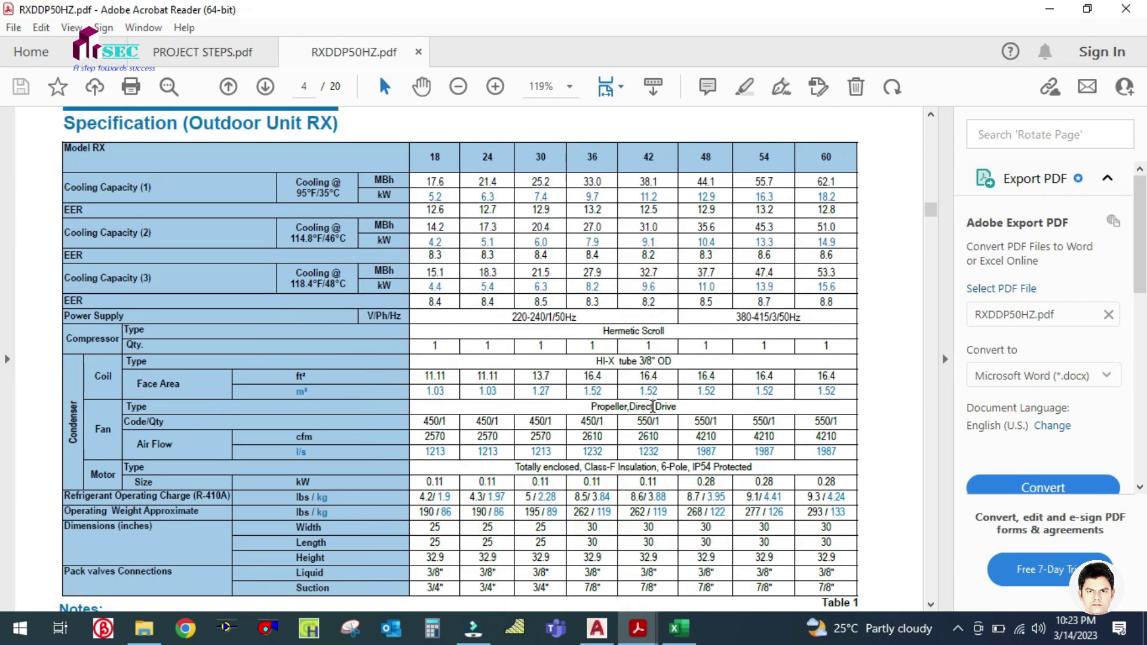
scroll(653, 407, "down", 1)
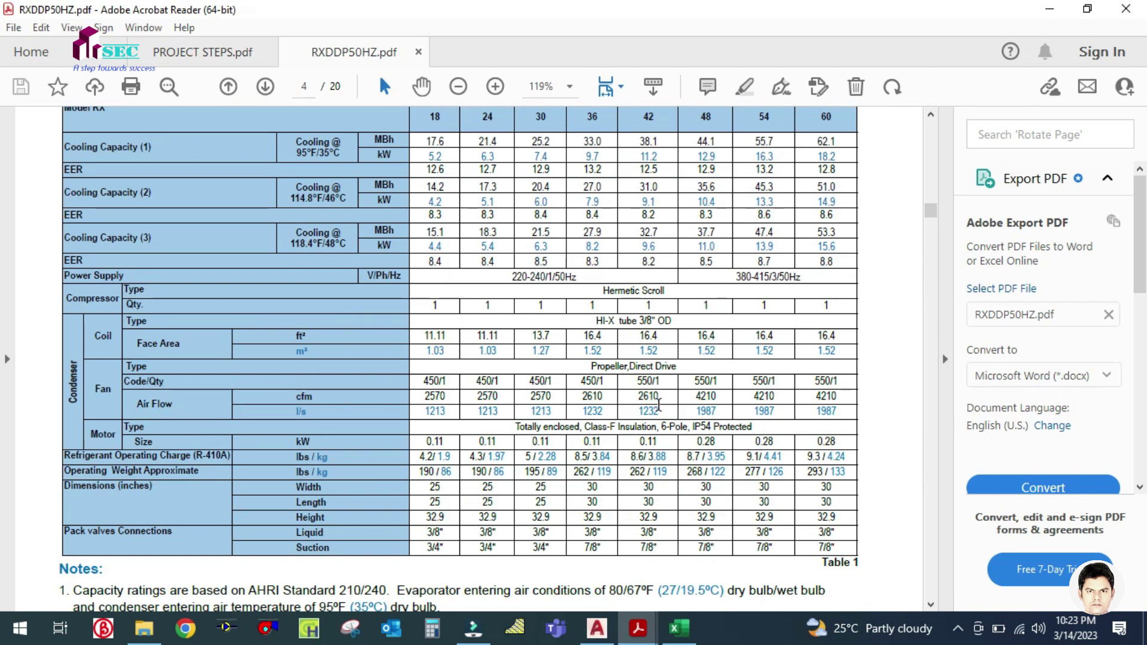
scroll(659, 404, "up", 1)
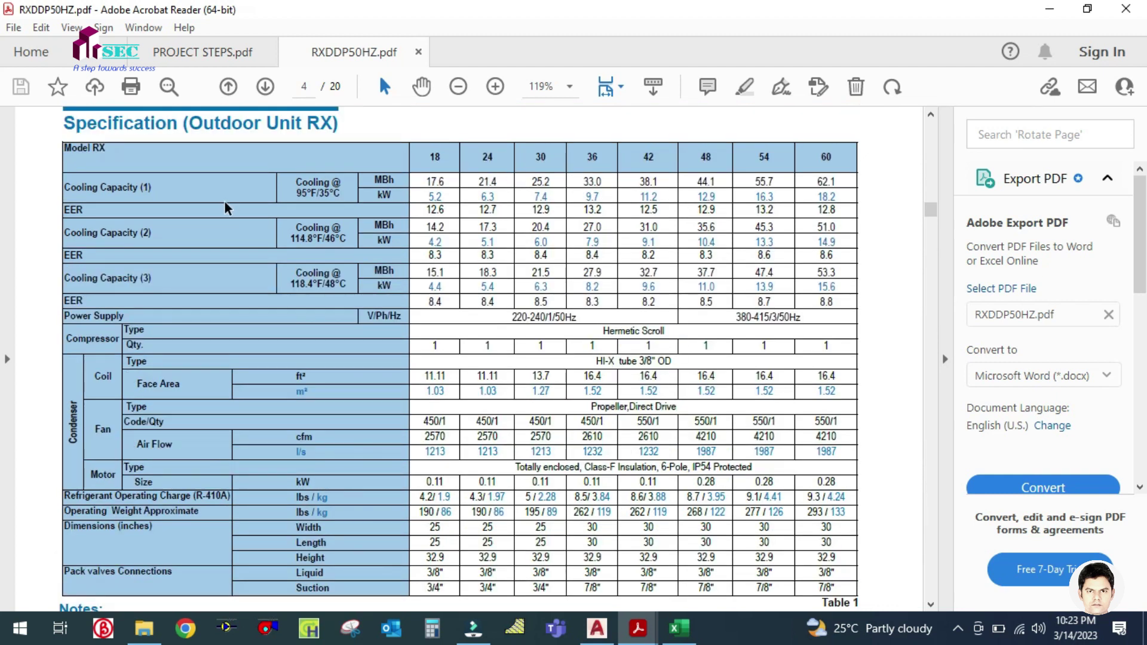
scroll(171, 223, "up", 2)
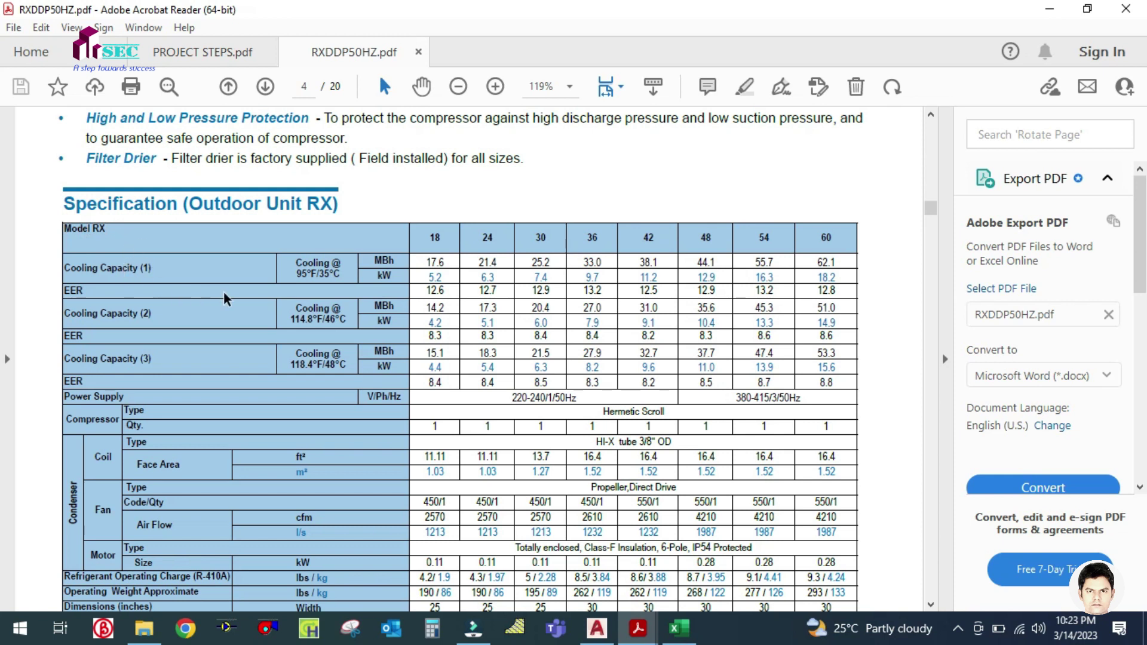
scroll(93, 245, "up", 1)
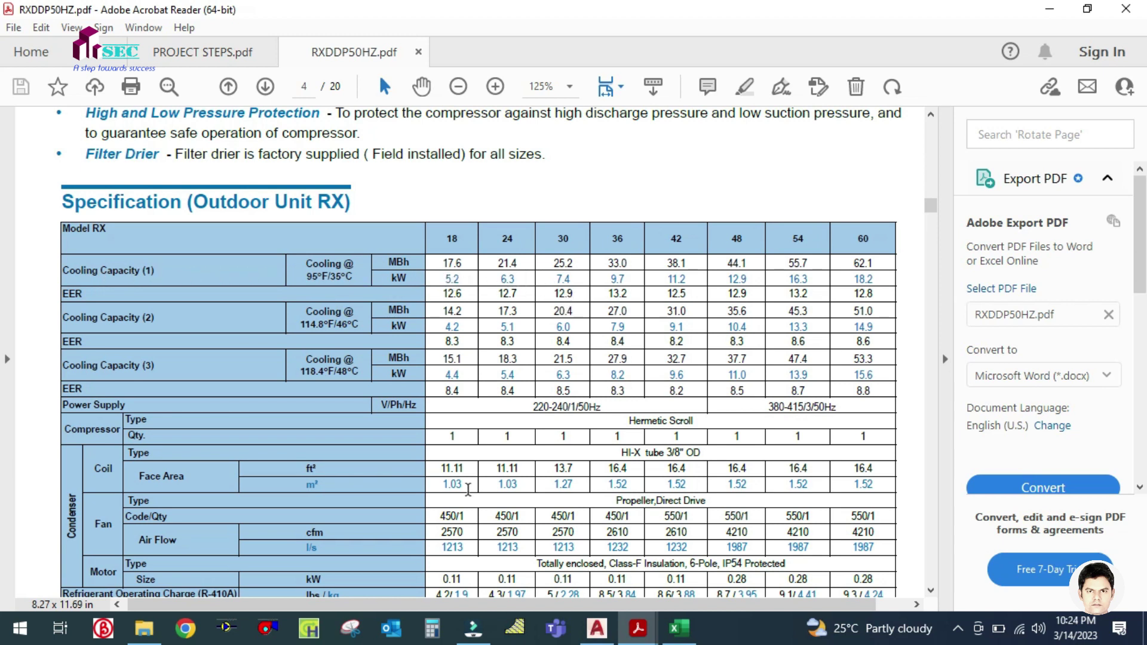
Recheck G8's total tonnage, then place a Calculator beside the catalogue's cooling capacity table.
left_click(679, 627)
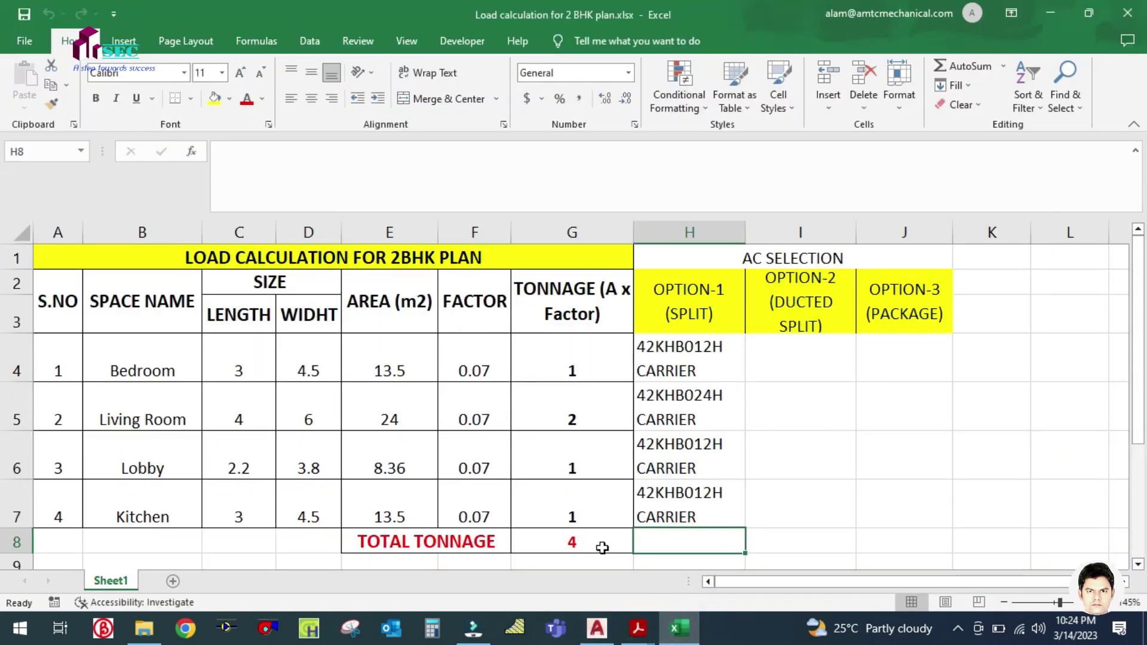
left_click(602, 548)
left_click(637, 628)
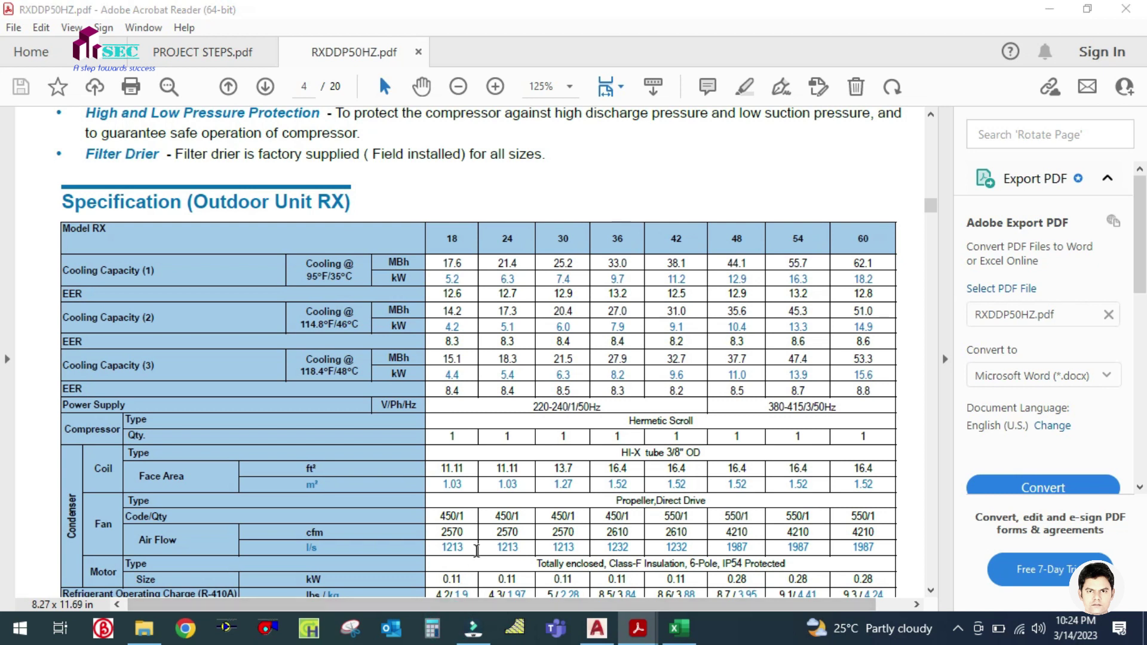
left_click(432, 628)
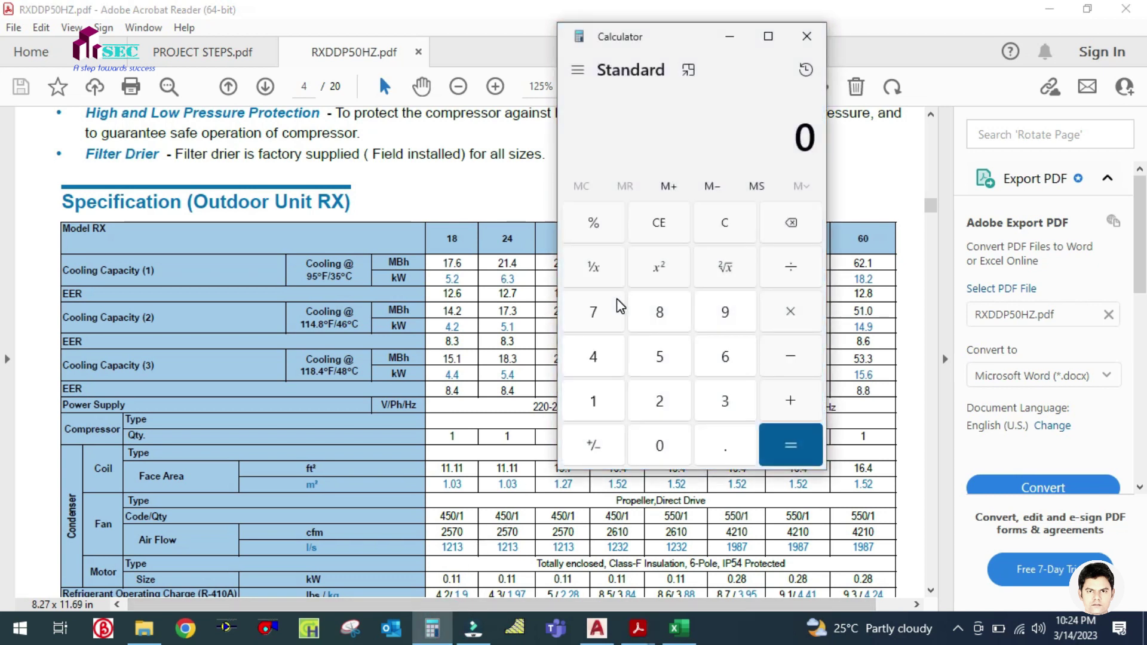
left_click_drag(627, 52, 825, 345)
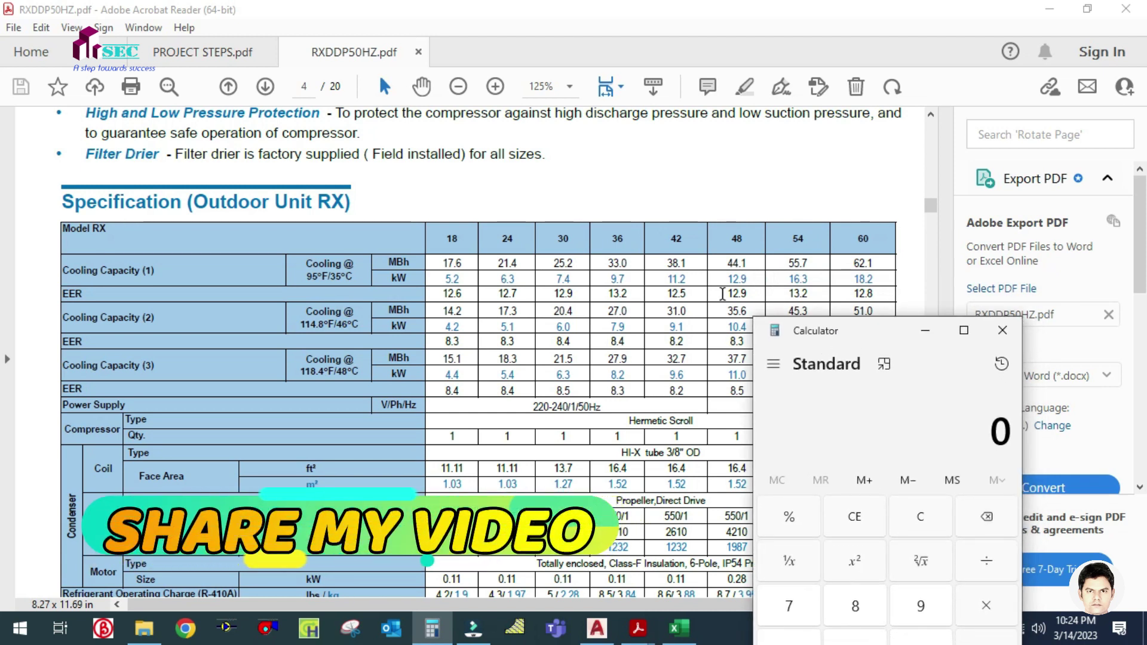
left_click_drag(798, 324, 835, 336)
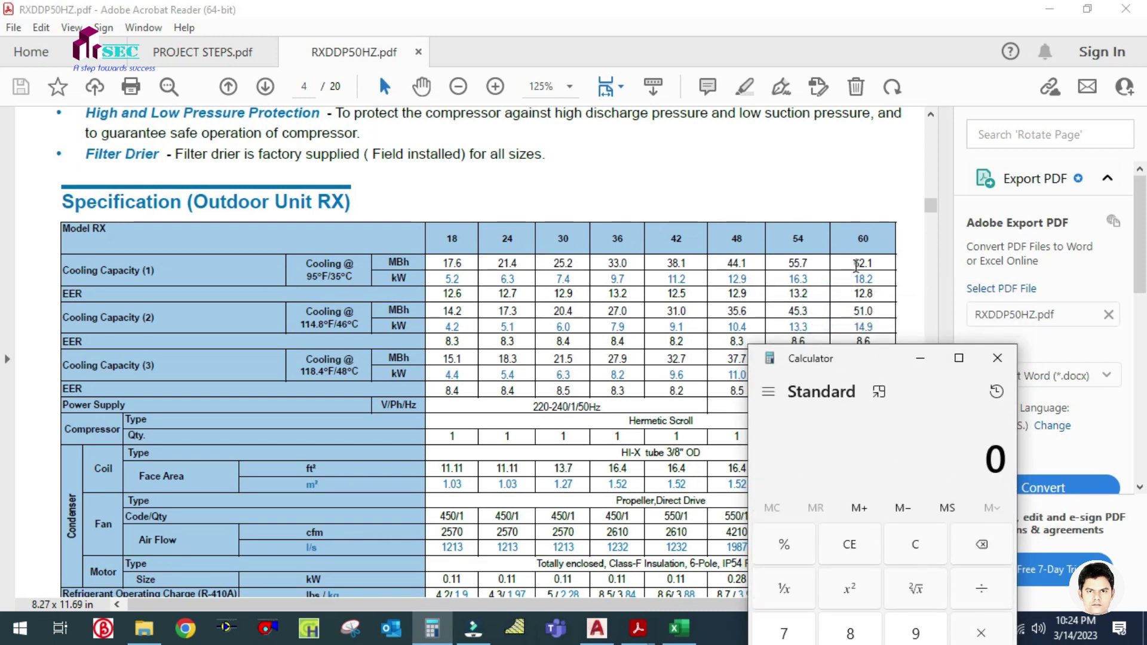
left_click_drag(853, 263, 787, 265)
left_click(878, 265)
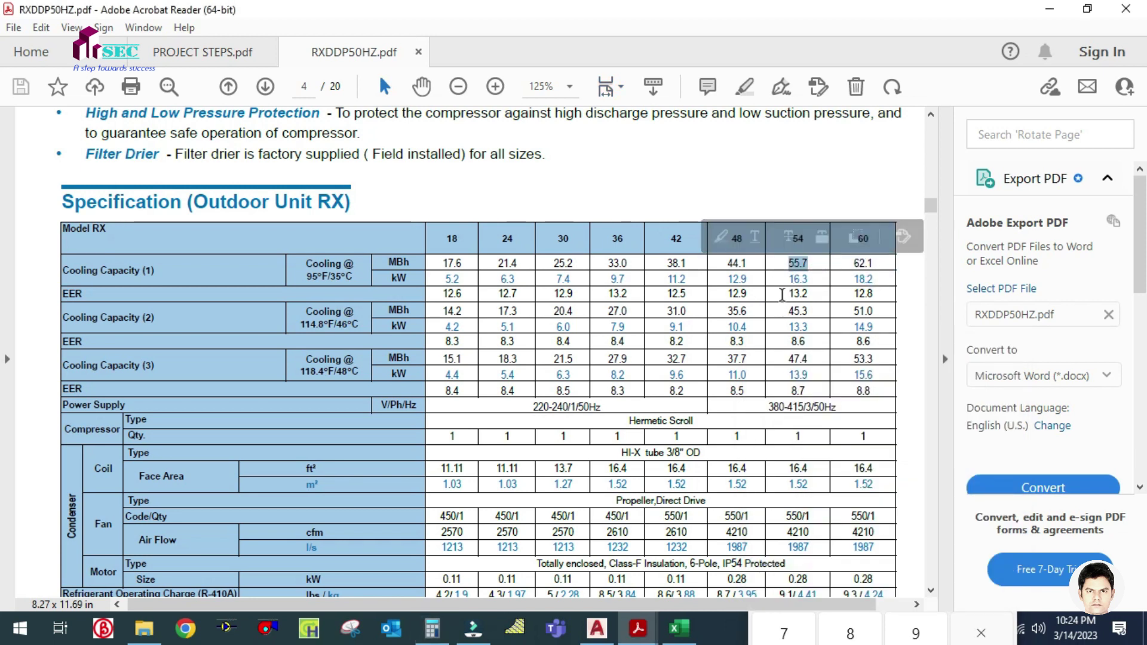
left_click(786, 294)
left_click(440, 634)
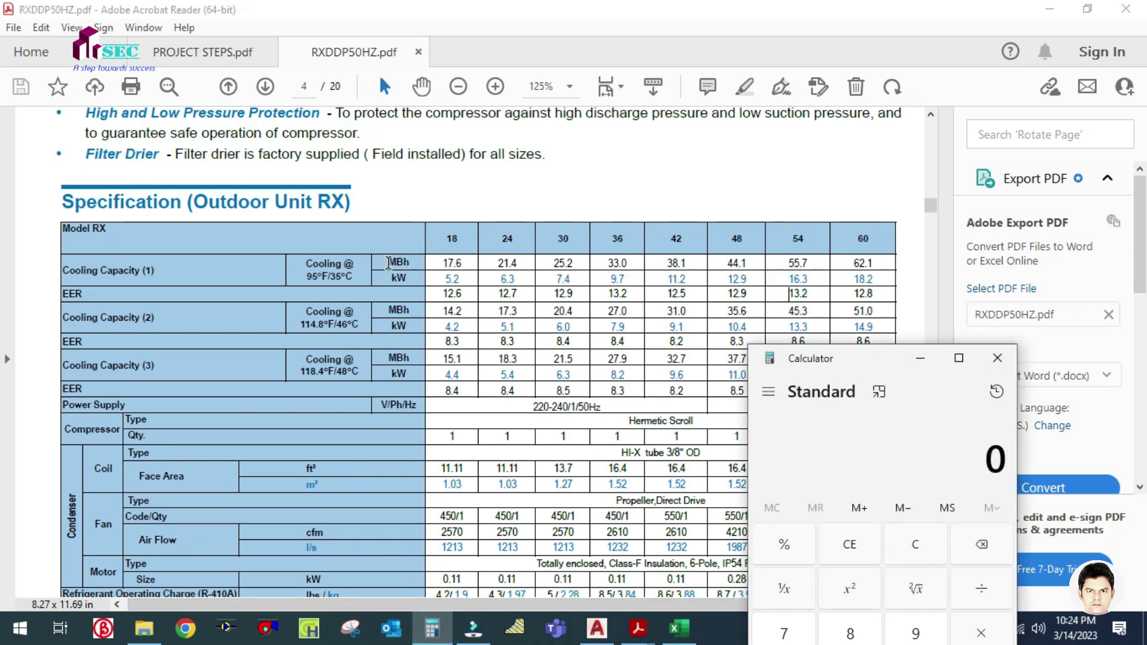
left_click_drag(867, 361, 954, 181)
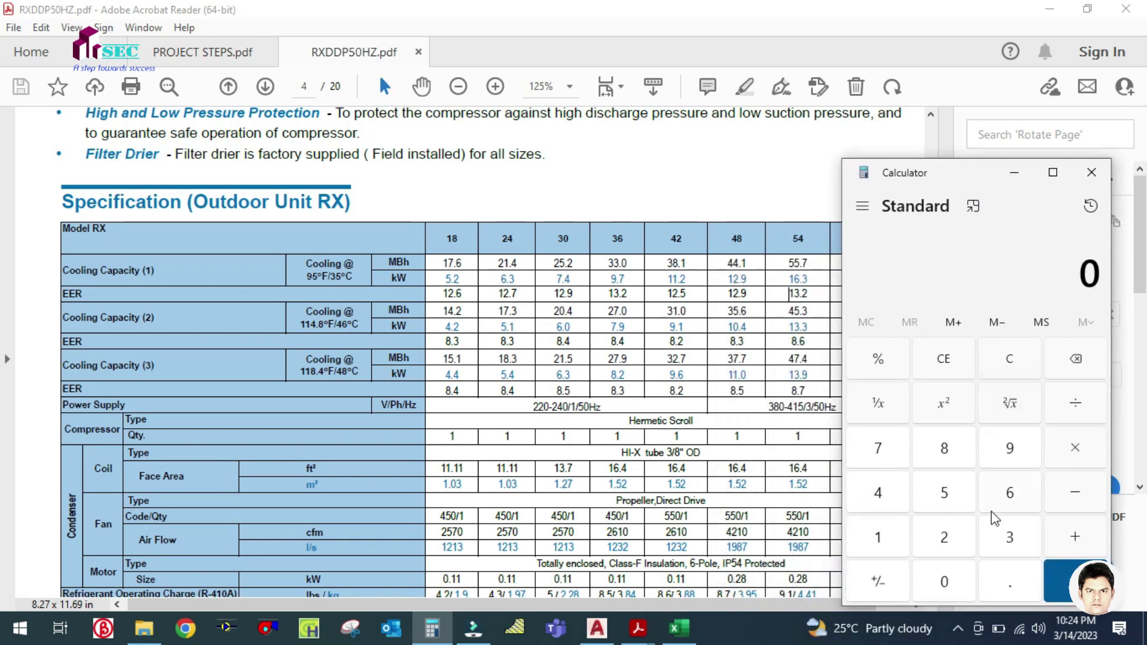
Multiply model 54's 55.7 MBh by 1000 to get 55,700 BTU/h.
double_click(959, 506)
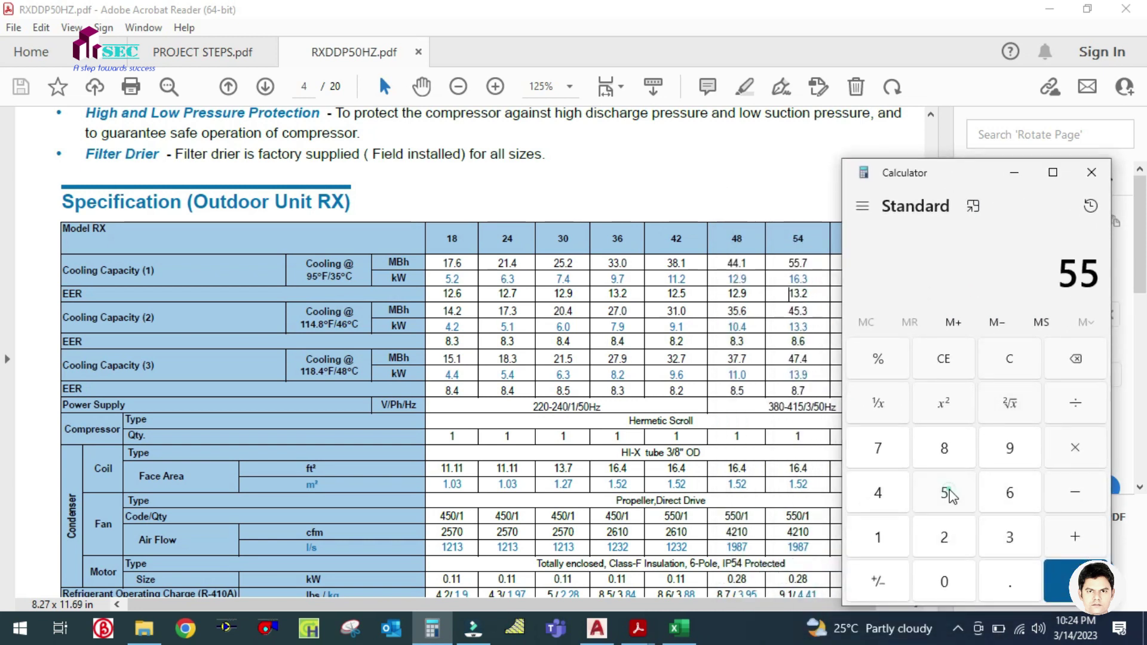
left_click(1007, 585)
left_click(883, 451)
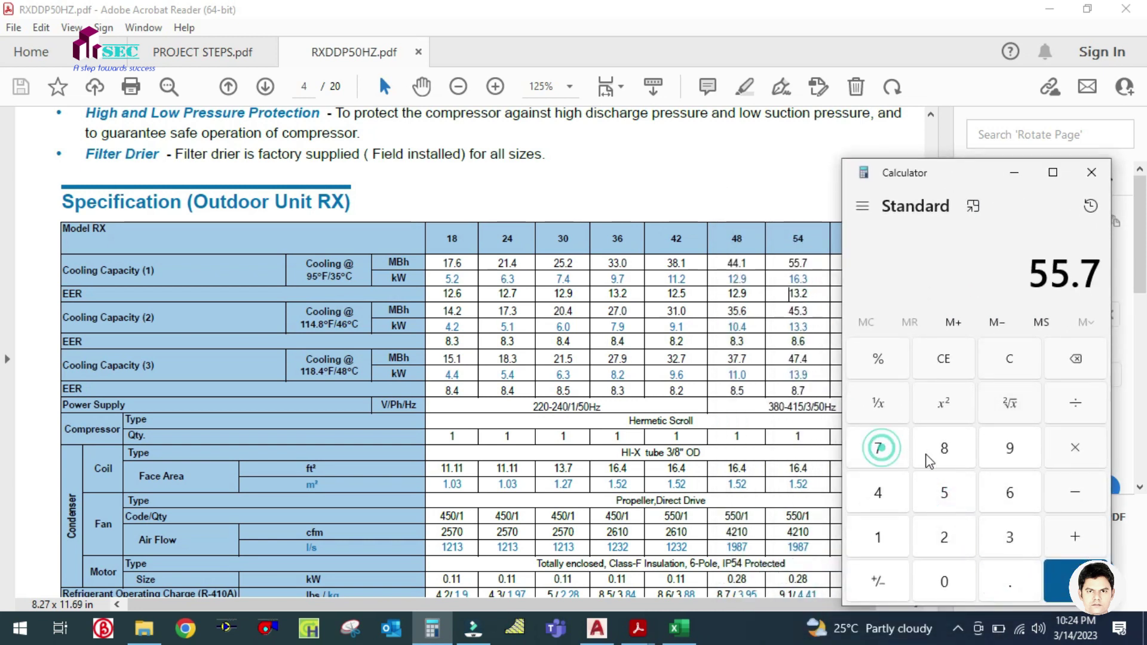
left_click(1071, 453)
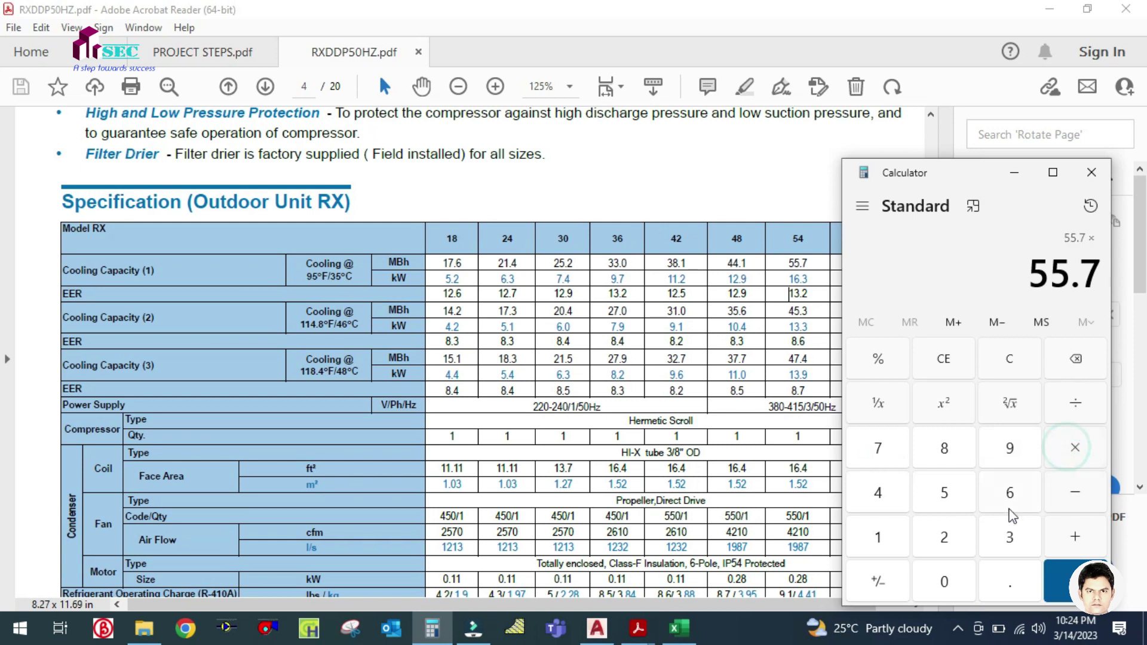
left_click(888, 543)
double_click(943, 584)
left_click(944, 584)
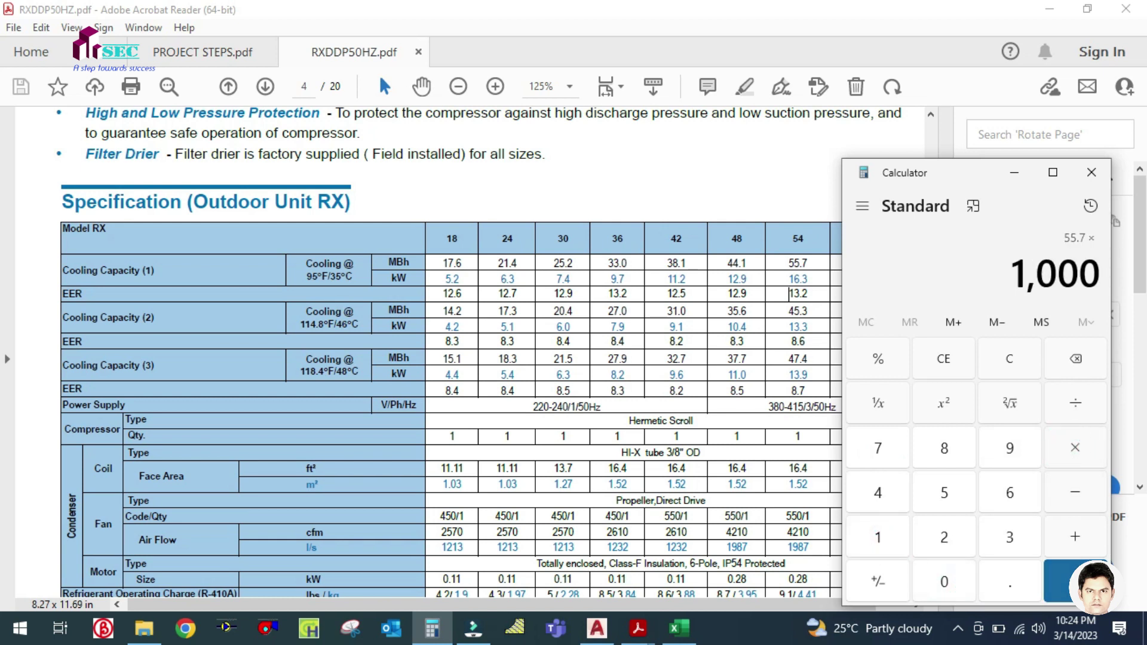
left_click(1075, 580)
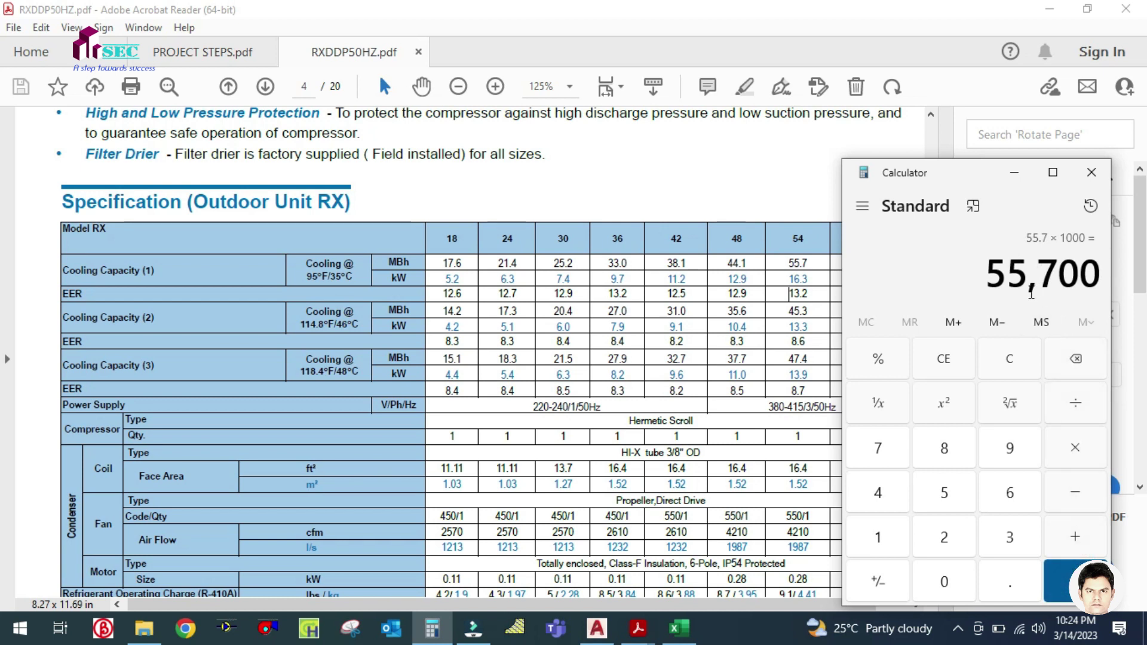
Divide 55,700 by 12000 to get about 4.64 tons.
left_click(1074, 405)
left_click(901, 541)
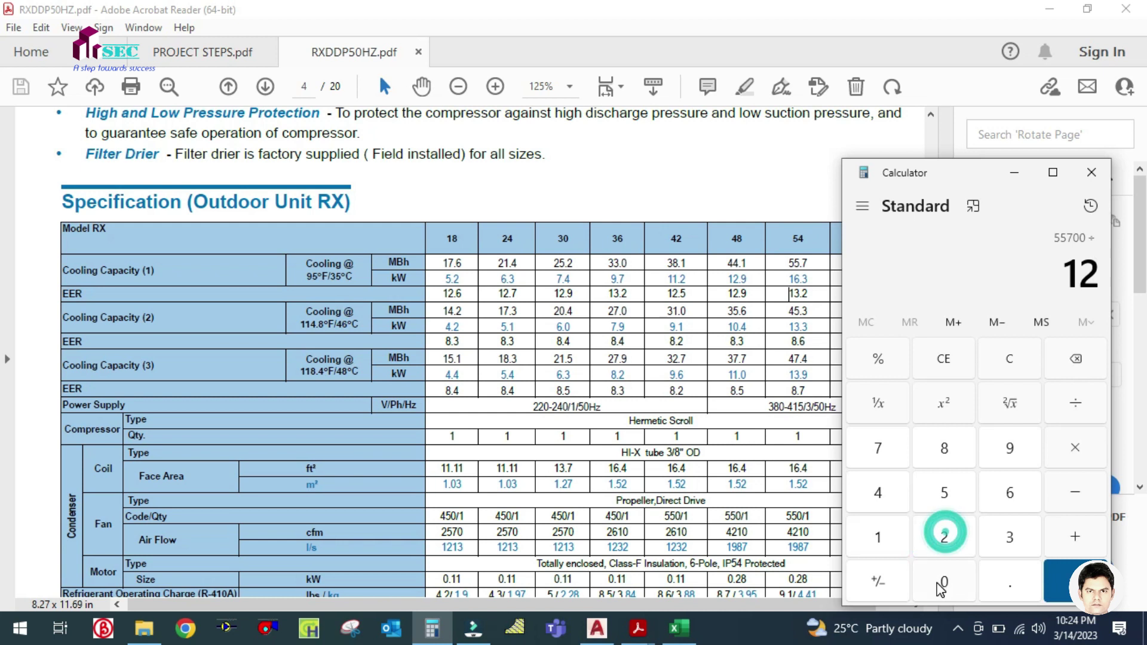
left_click(943, 583)
left_click(943, 582)
left_click(943, 582)
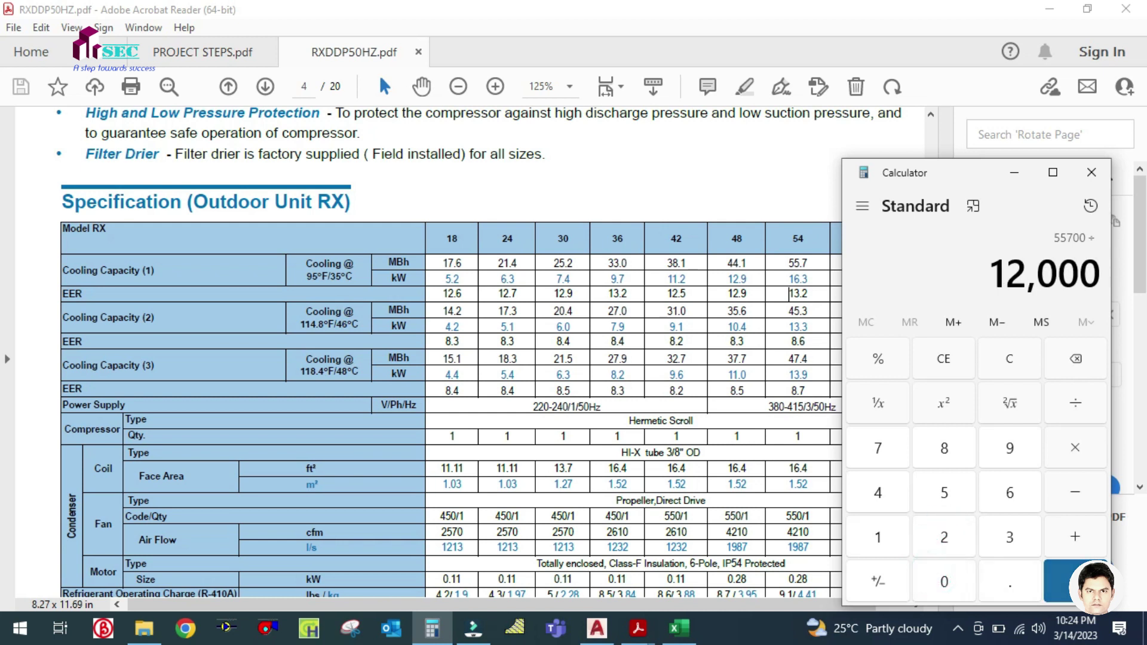
left_click(1060, 583)
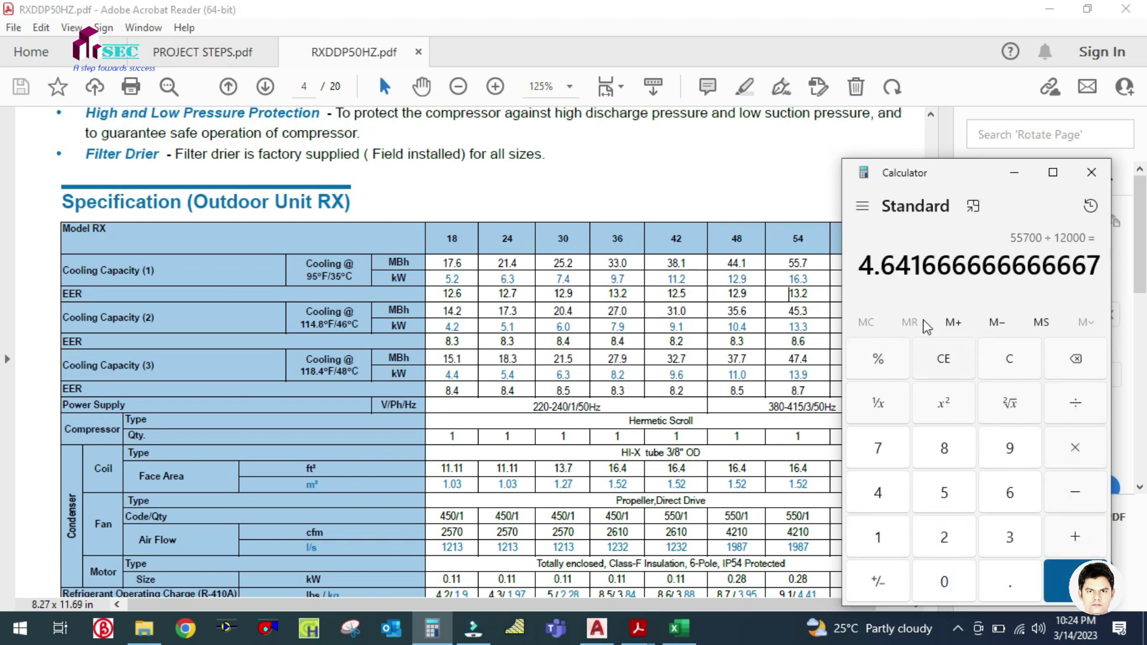
Highlight the model 54 column header and its 55.7 MBh cooling capacity in the table.
left_click(1014, 172)
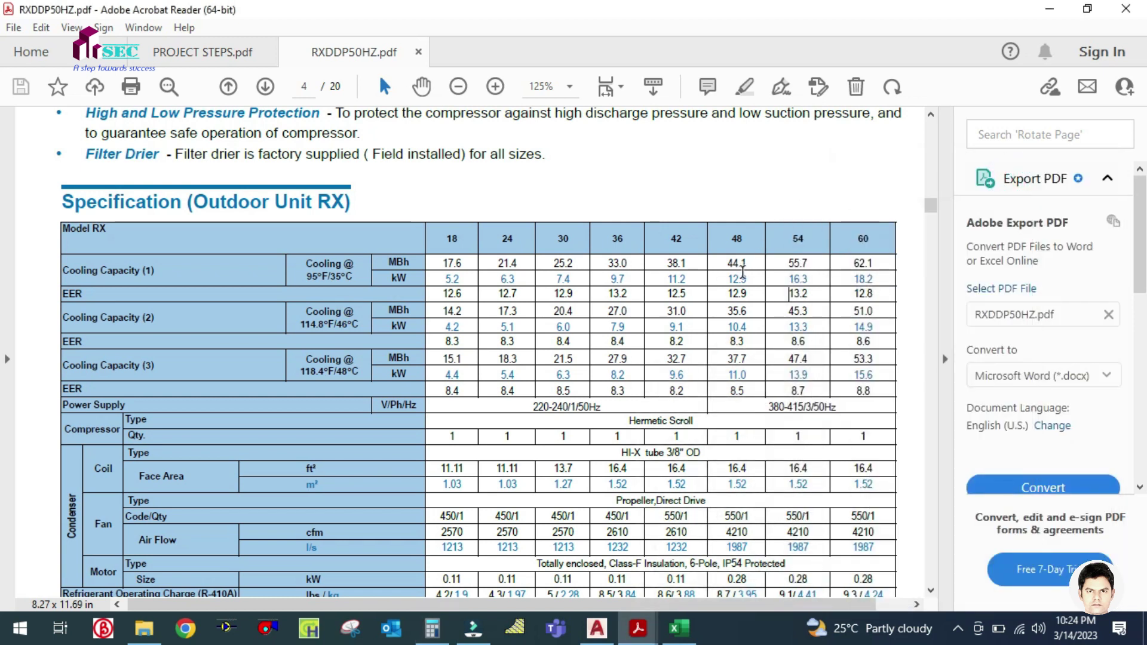
left_click(746, 88)
scroll(746, 236, "up", 1)
mouse_move(747, 236)
left_mouse_down()
mouse_move(732, 234)
mouse_move(759, 235)
left_mouse_up()
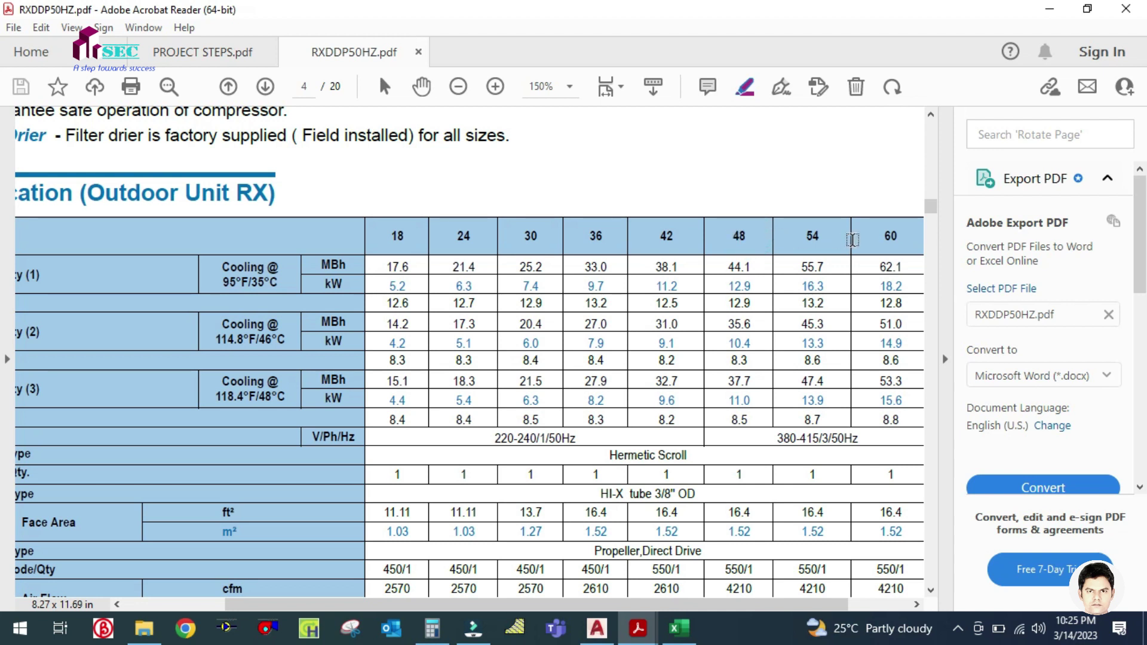
left_click_drag(850, 237, 802, 237)
left_click(823, 267)
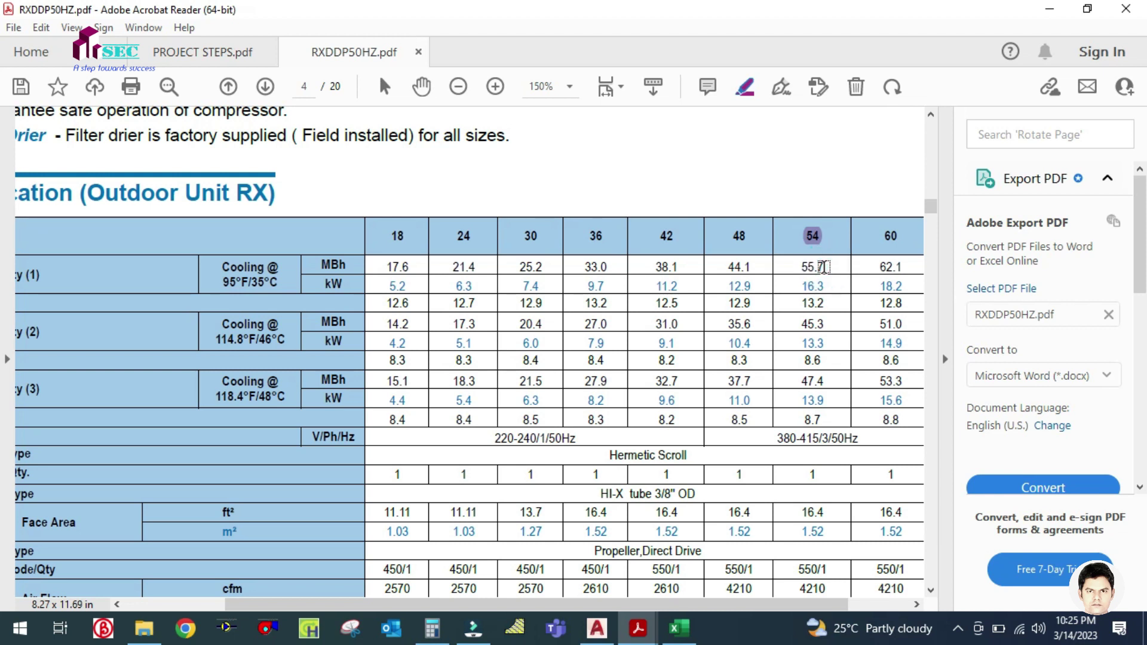
left_click_drag(817, 266, 801, 265)
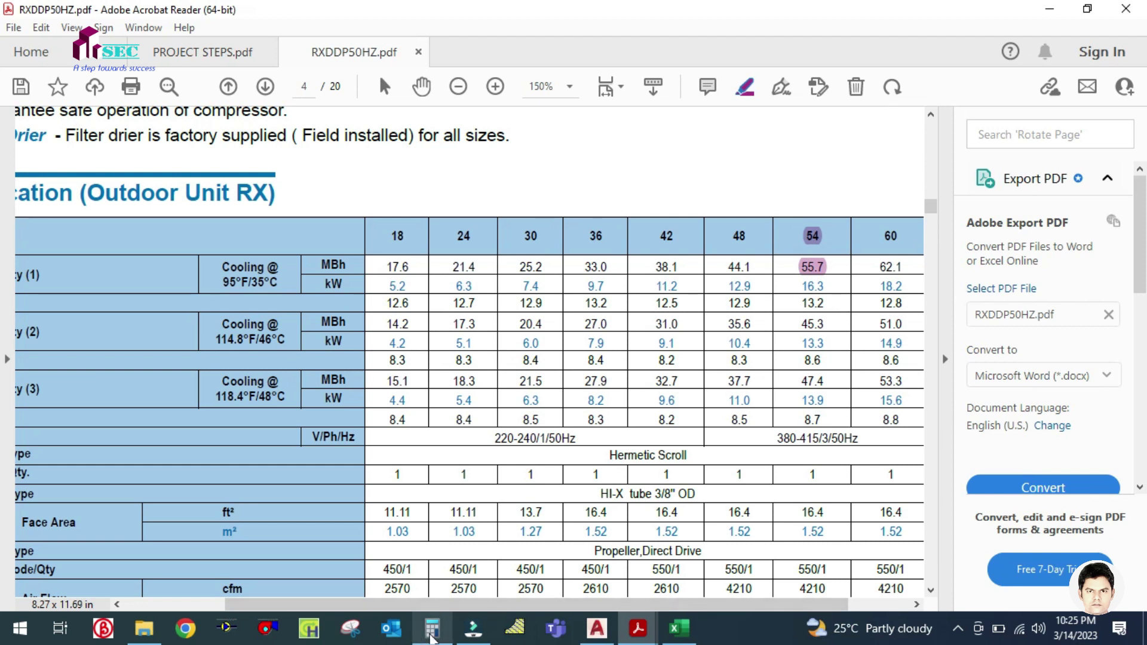
Zoom the PDF back out and compare the calculator result with the workbook.
left_click(433, 629)
left_click(431, 634)
key("ctrl+minus")
left_click(667, 633)
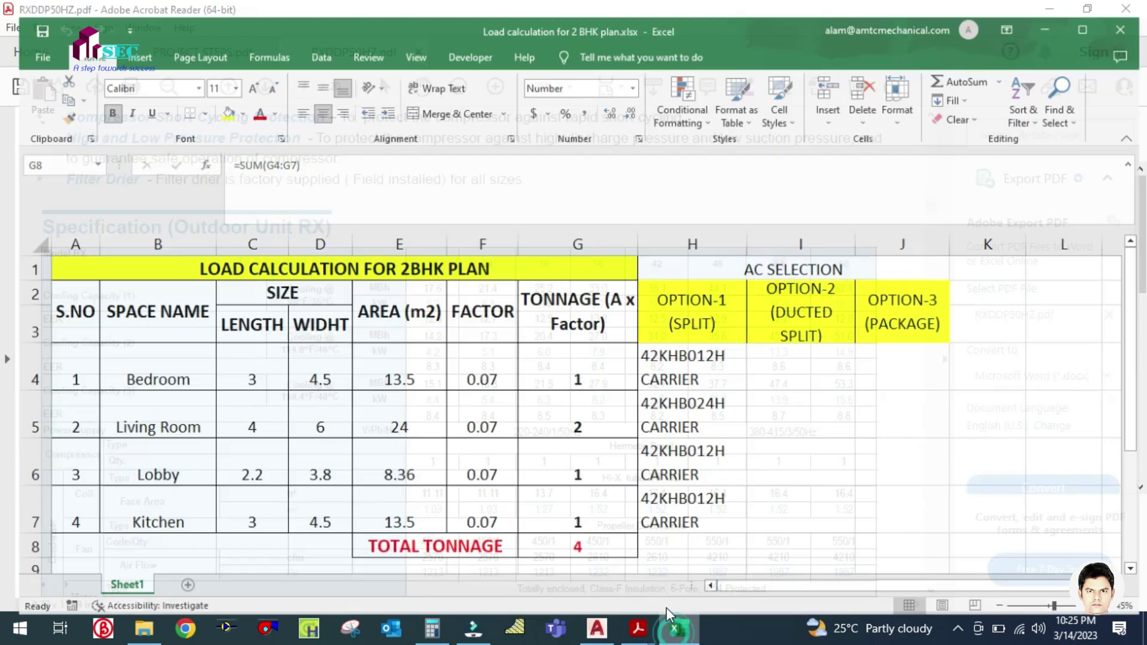
left_click(672, 628)
left_click(431, 628)
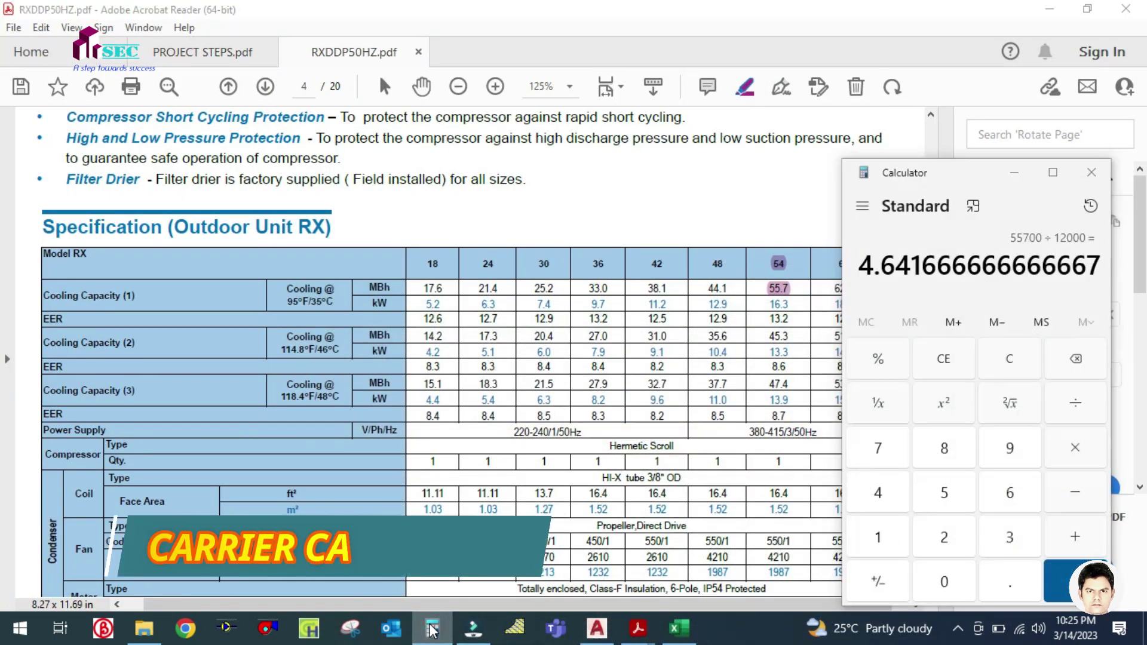
left_click(431, 628)
left_click(431, 629)
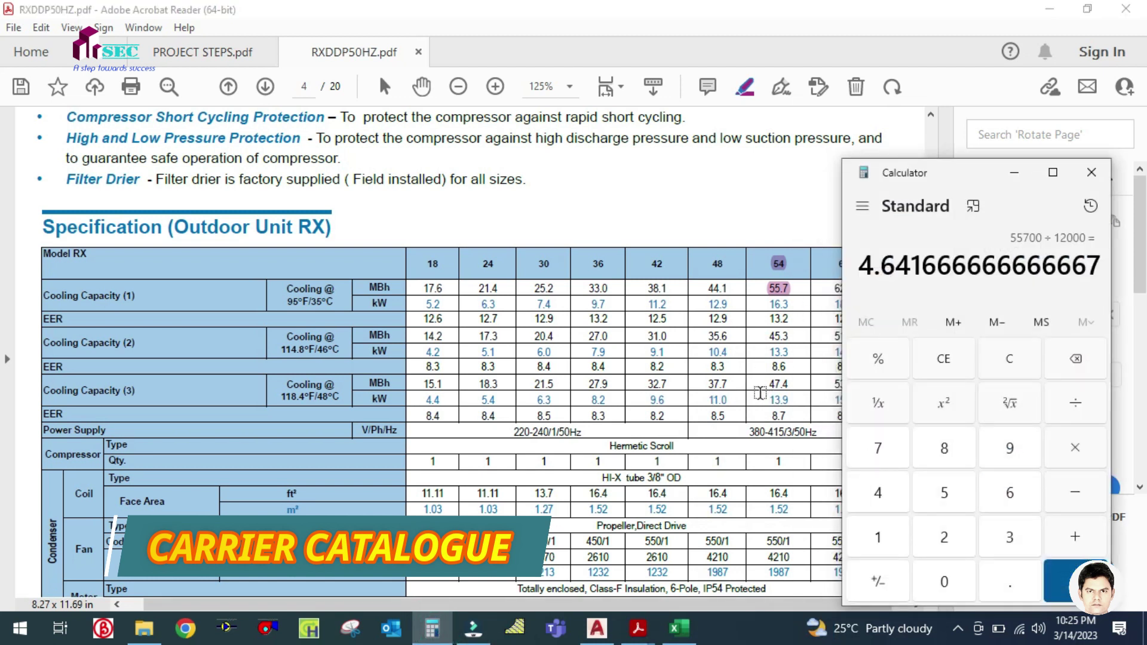
left_click(431, 628)
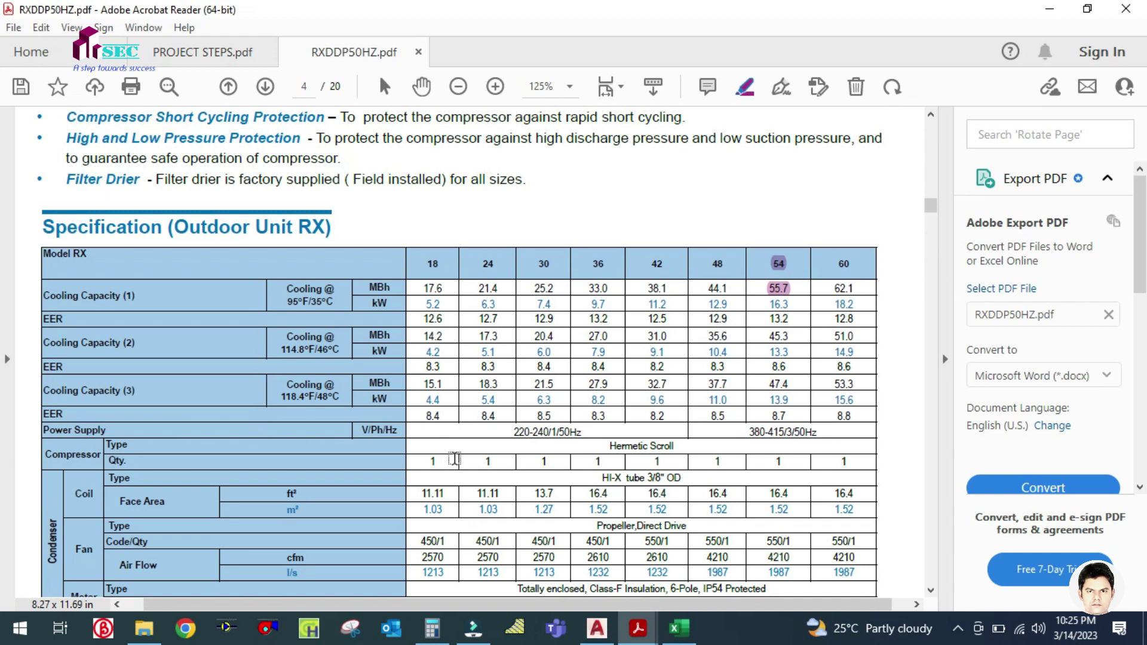
Check the TOTAL TONNAGE cell G8 again, then return to the RX spec table.
left_click(679, 628)
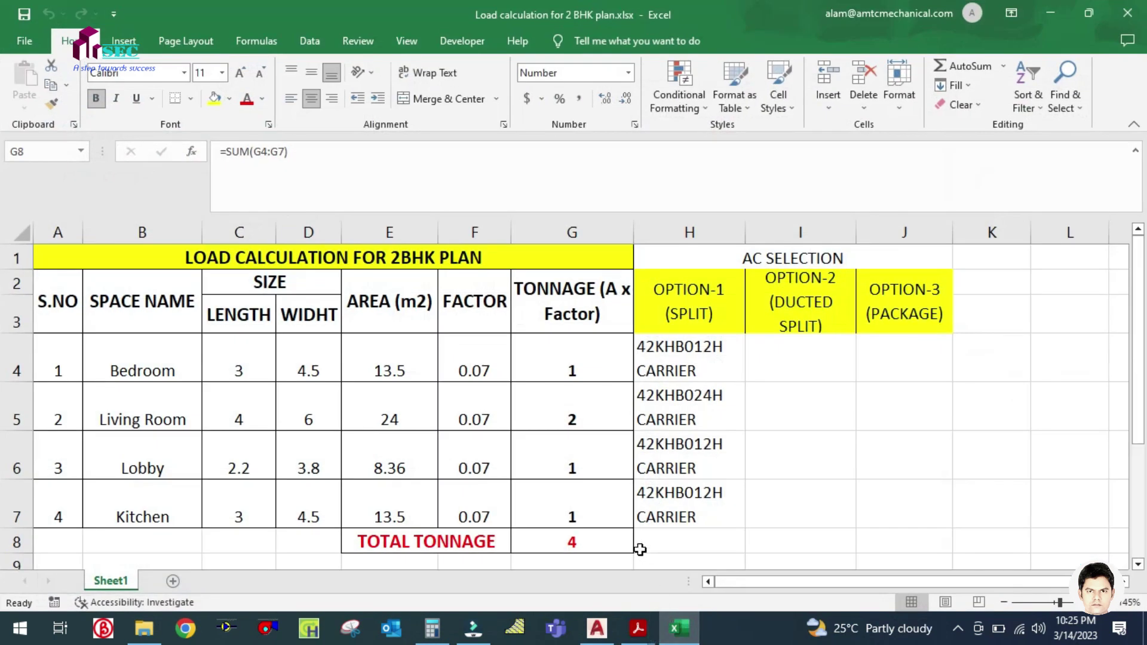
left_click(584, 543)
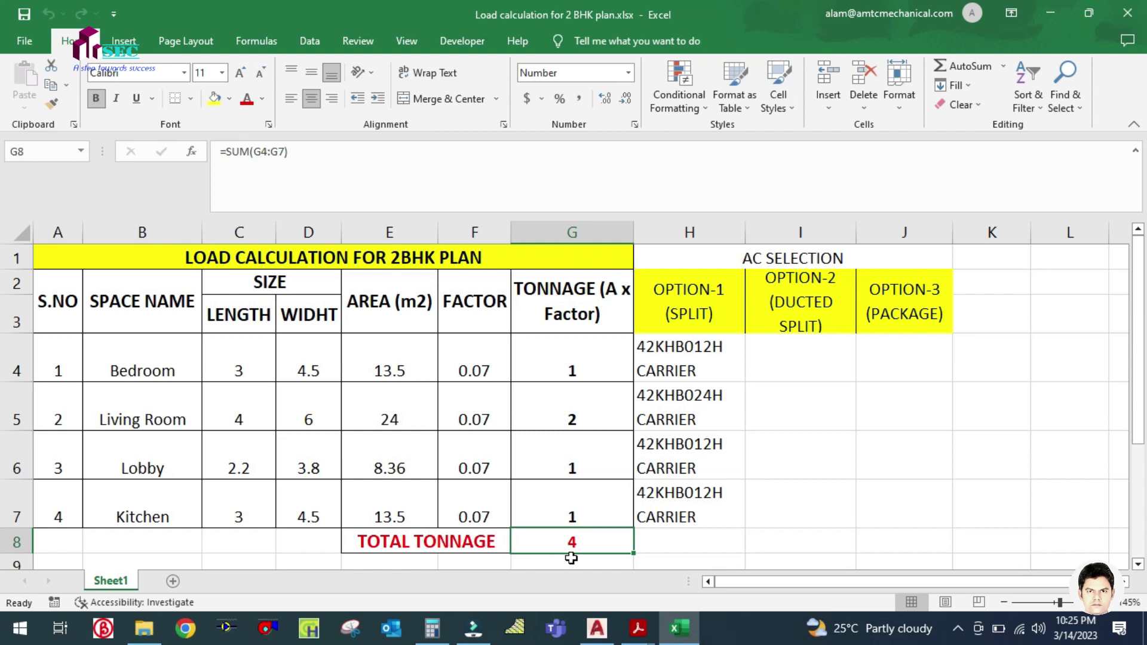
left_click(678, 628)
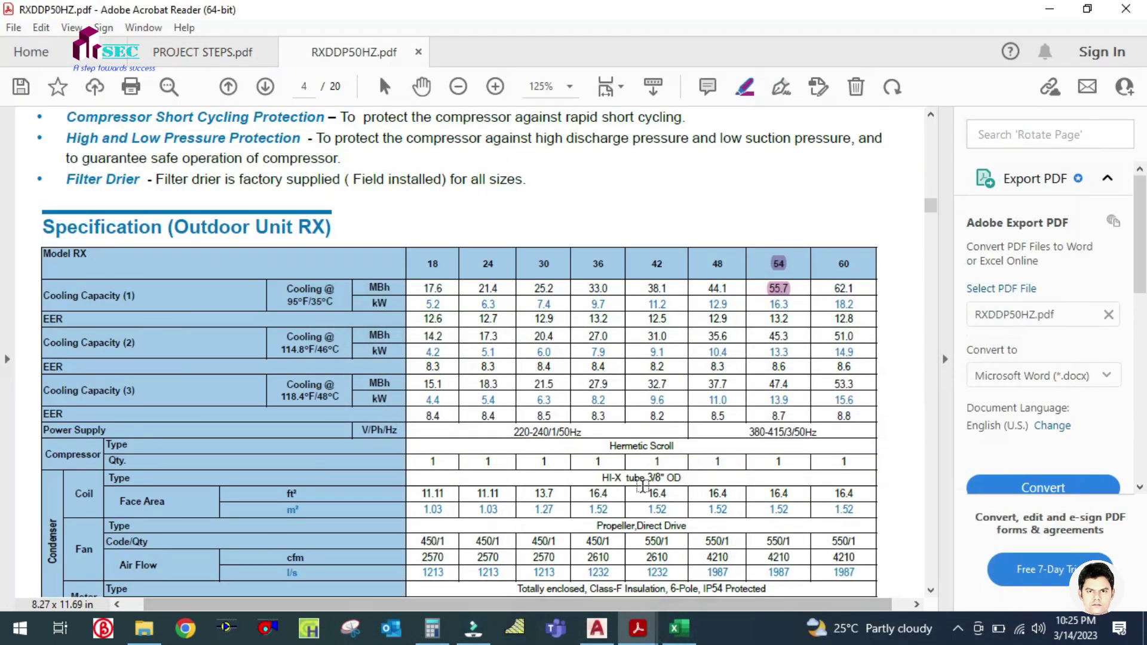
left_click(679, 628)
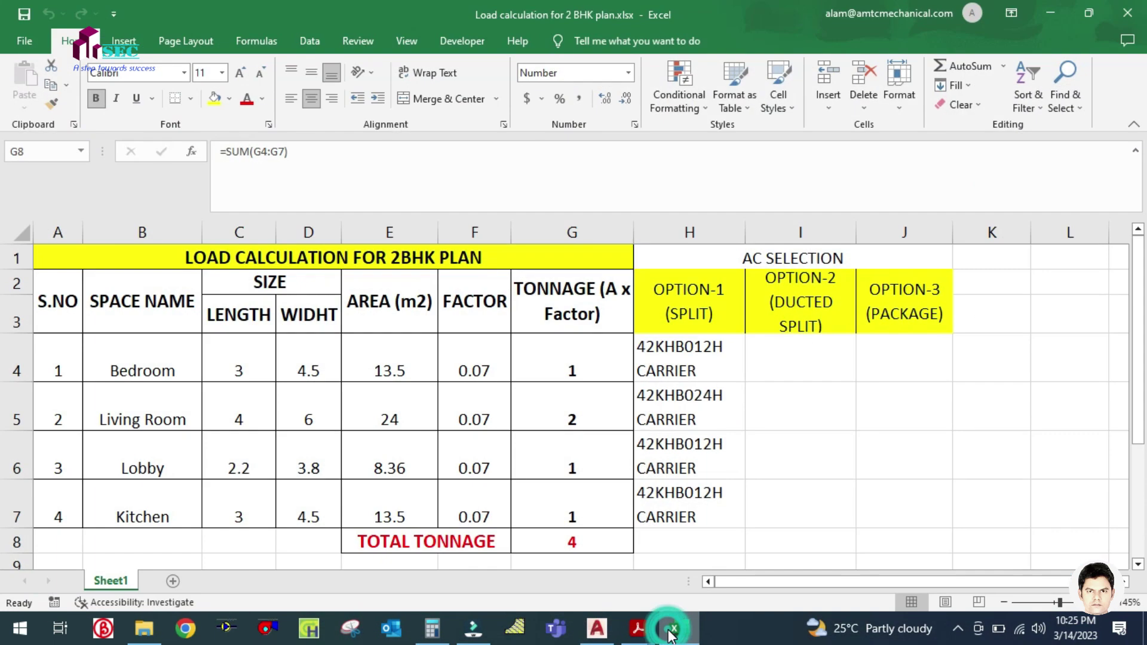
left_click(678, 628)
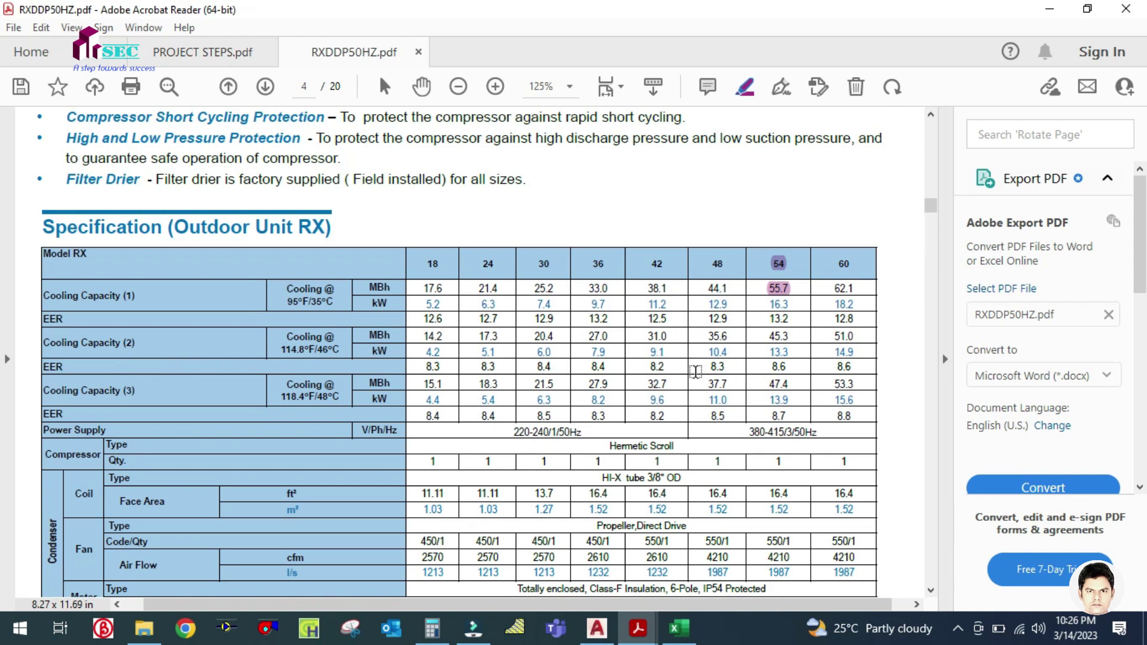
Scroll the outdoor unit table down to the compressor, motor and dimension rows.
scroll(276, 399, "down", 3)
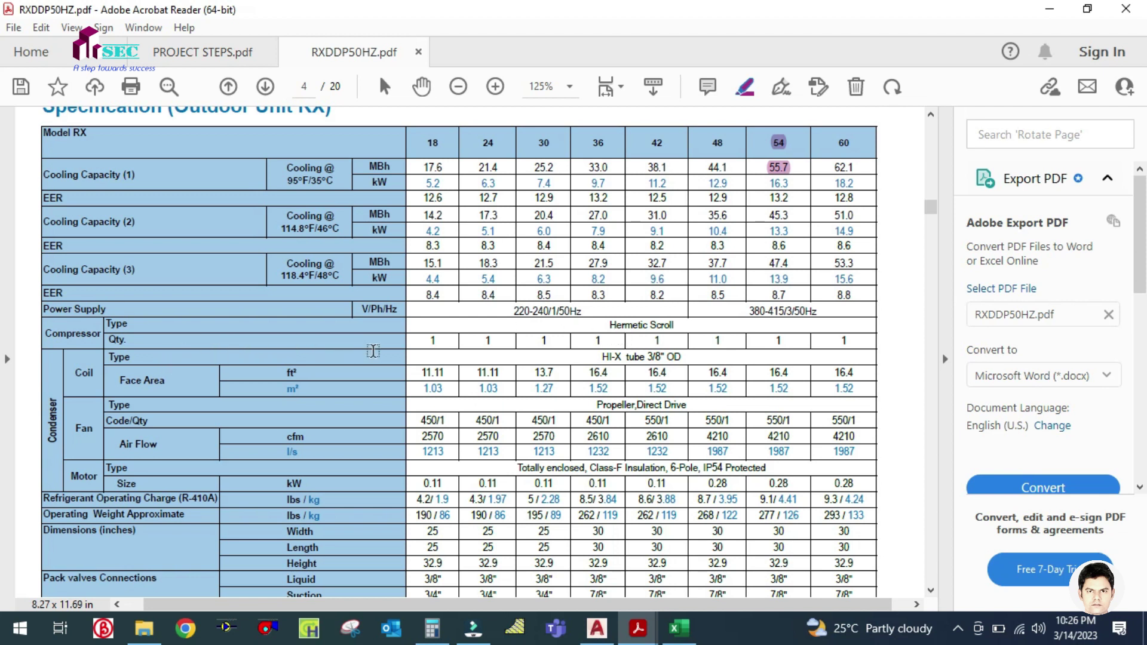
Select the compressor Qty value 1 for models 18–42, then scroll into the following pages.
mouse_move(424, 341)
left_mouse_down()
mouse_move(633, 353)
mouse_move(711, 341)
mouse_move(666, 340)
left_mouse_up()
scroll(394, 339, "down", 1)
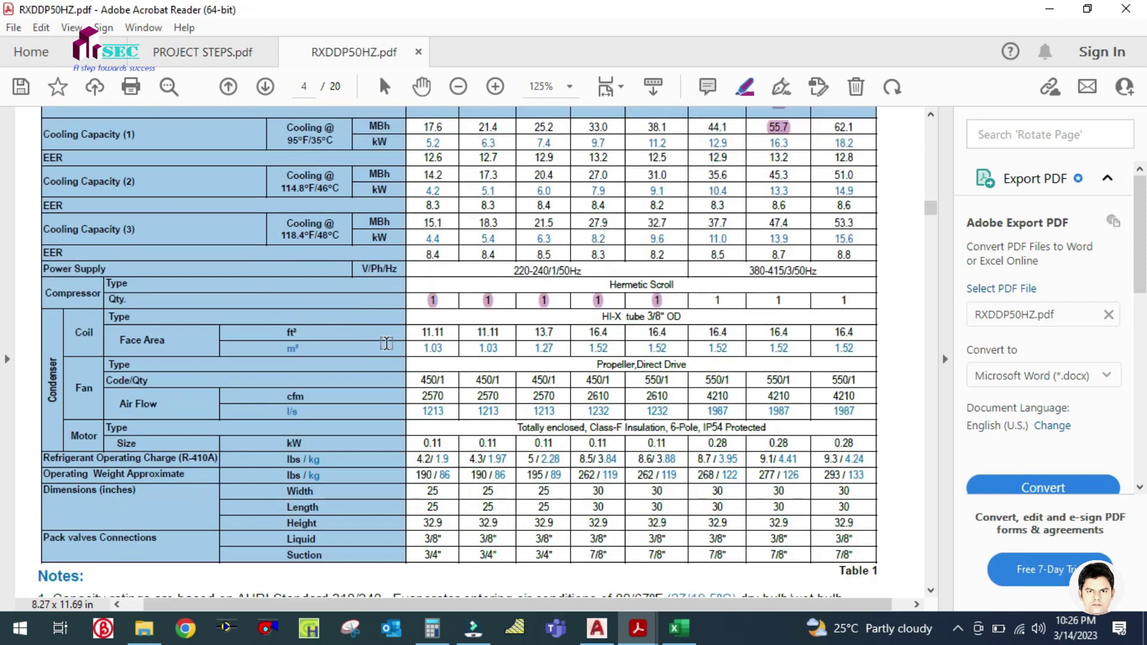
scroll(386, 343, "down", 2)
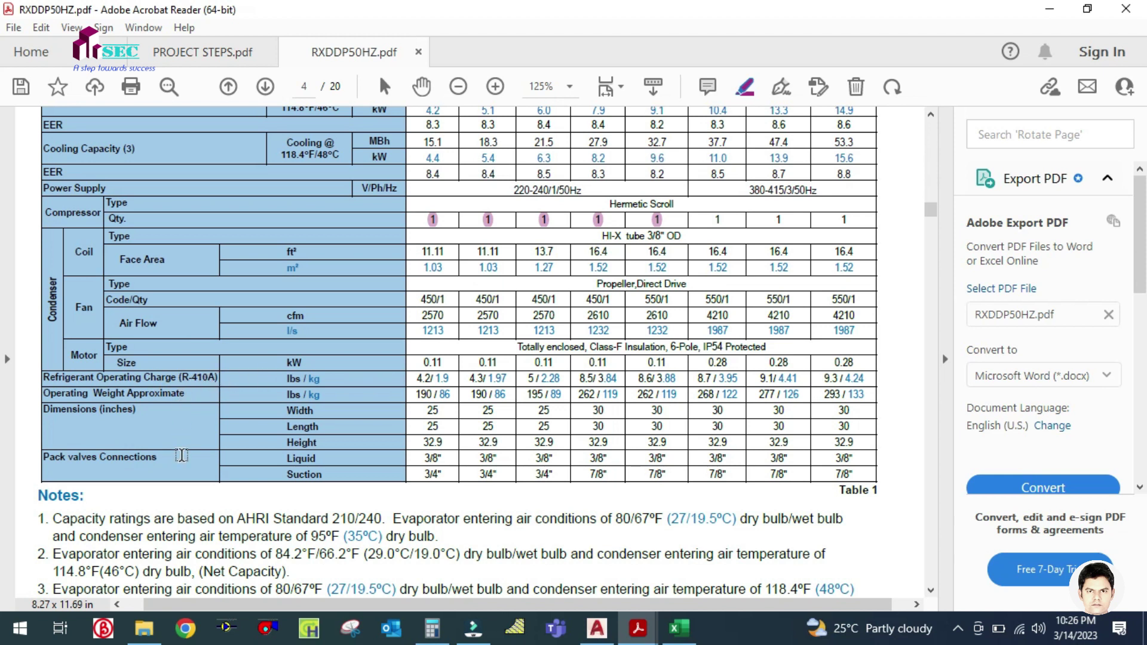
scroll(181, 455, "down", 10)
scroll(181, 446, "down", 12)
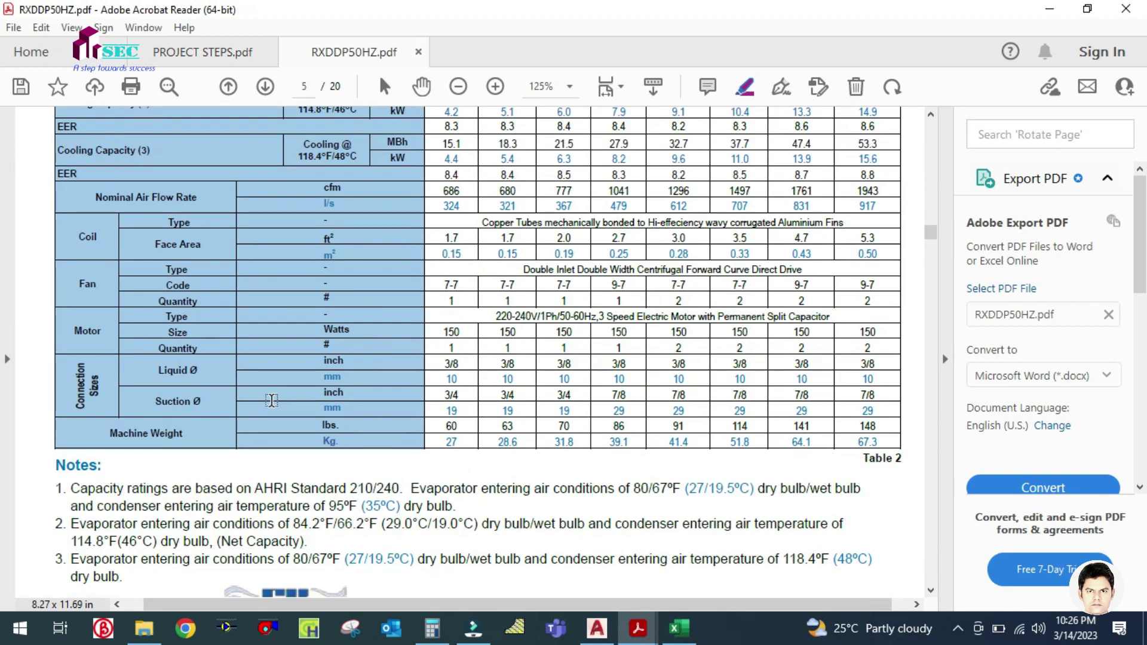
scroll(268, 402, "down", 15)
scroll(281, 401, "down", 15)
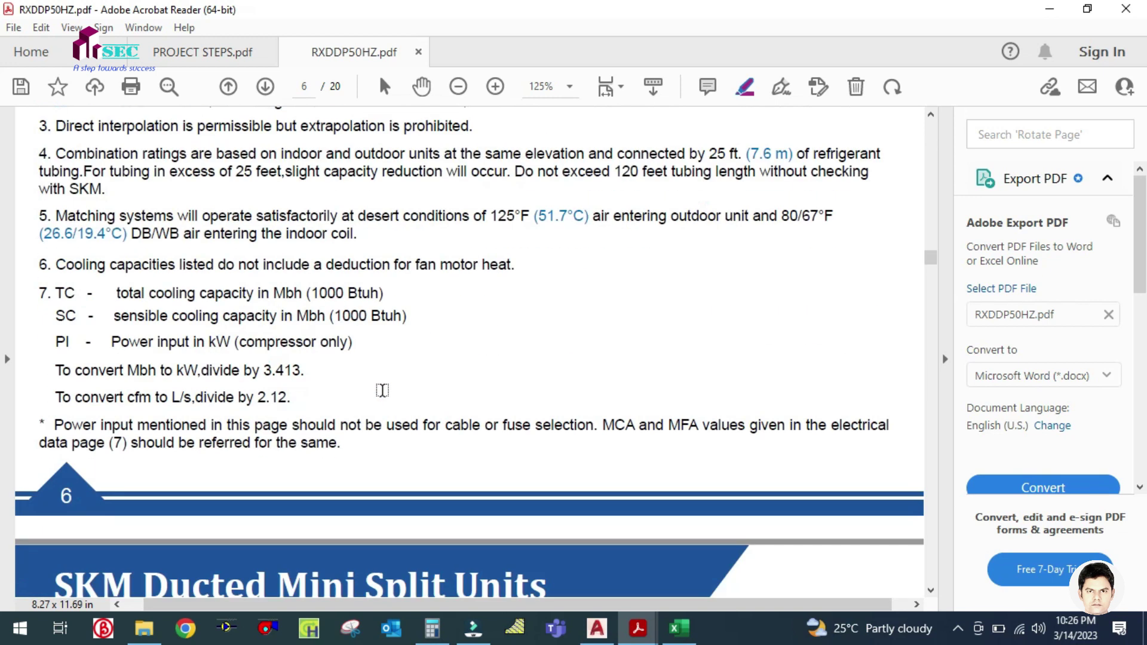
scroll(478, 383, "down", 6)
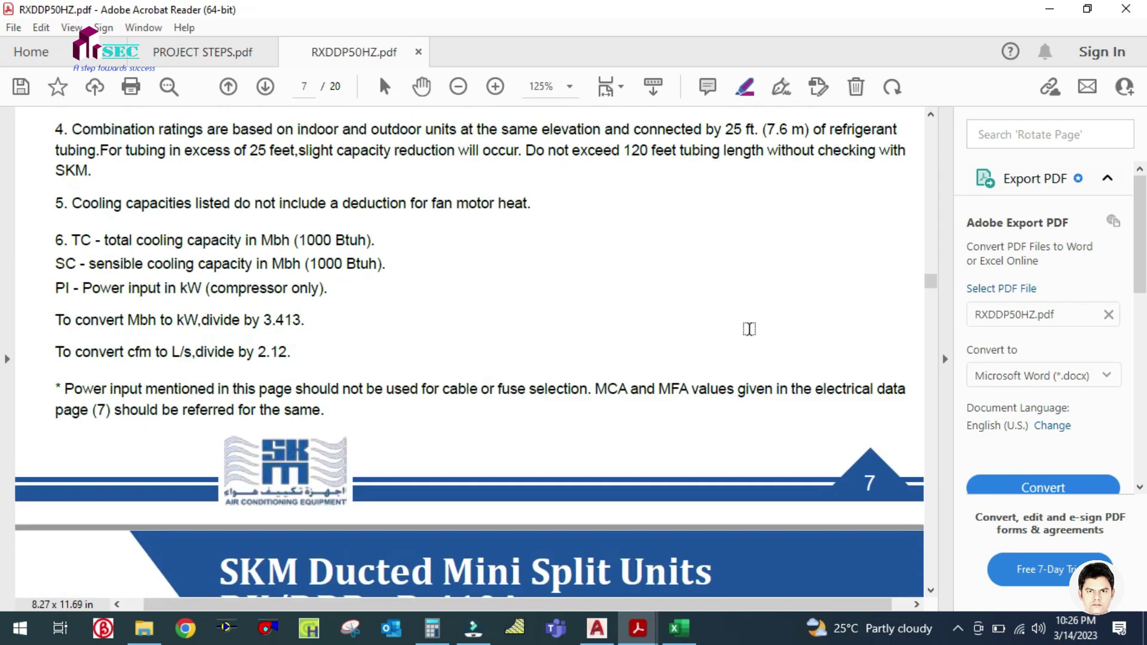
Browse ahead to page 14's DDP dimension table, just before Outdoor Unit Clearance & Spacing.
left_click_drag(935, 289, 930, 353)
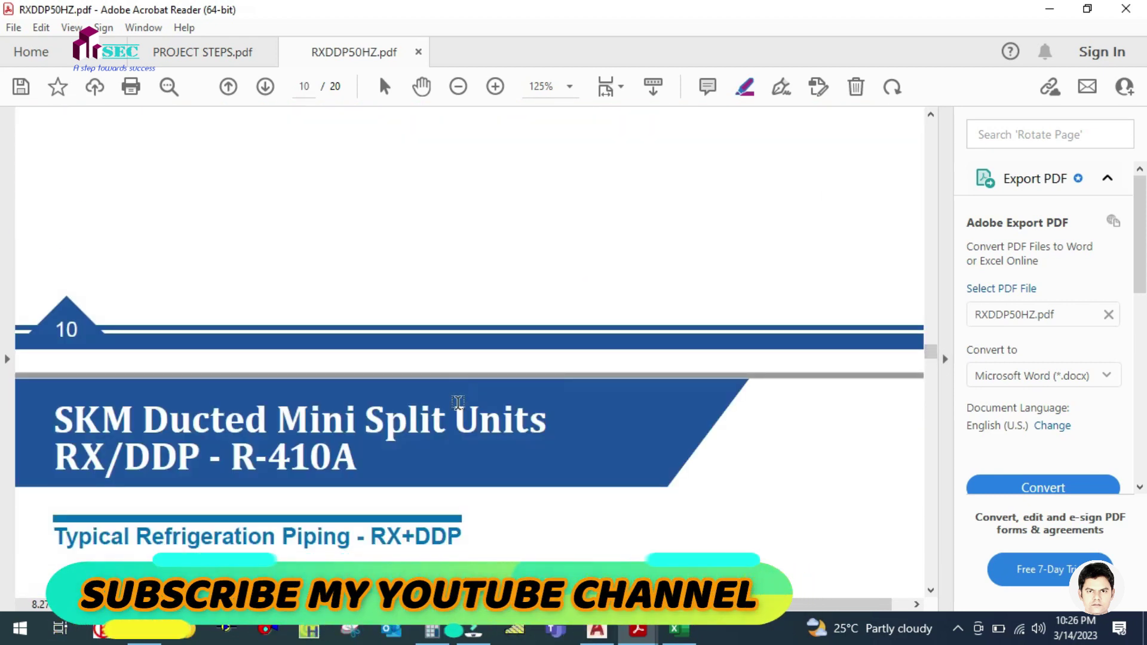
scroll(460, 397, "down", 5)
scroll(458, 402, "down", 10)
scroll(429, 305, "down", 5)
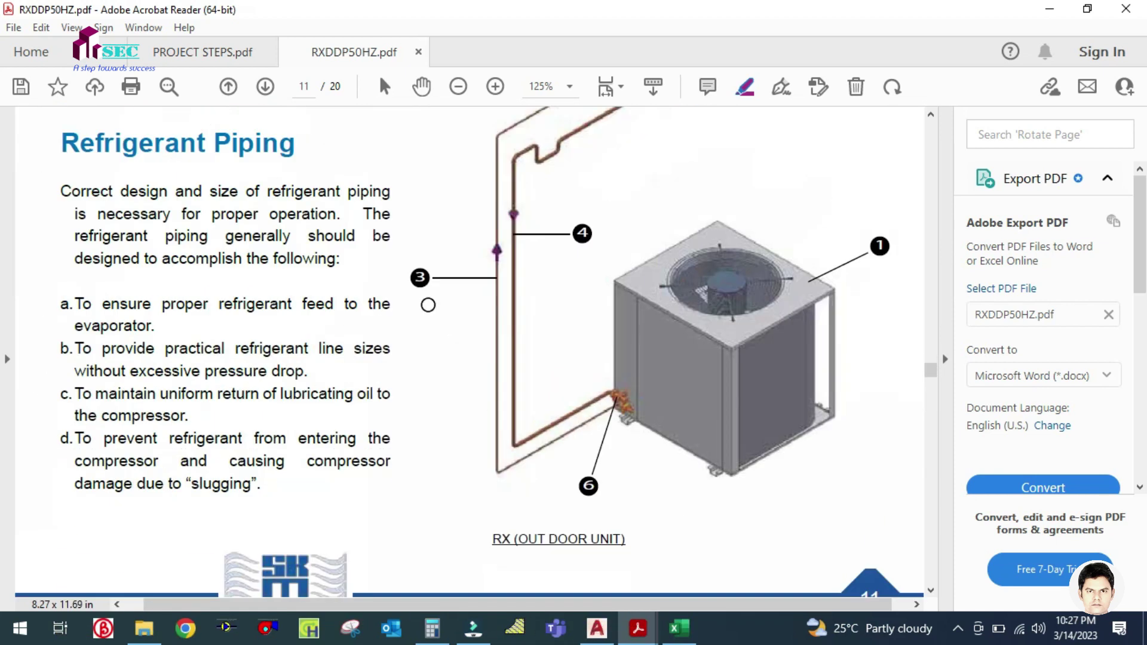
scroll(502, 304, "down", 15)
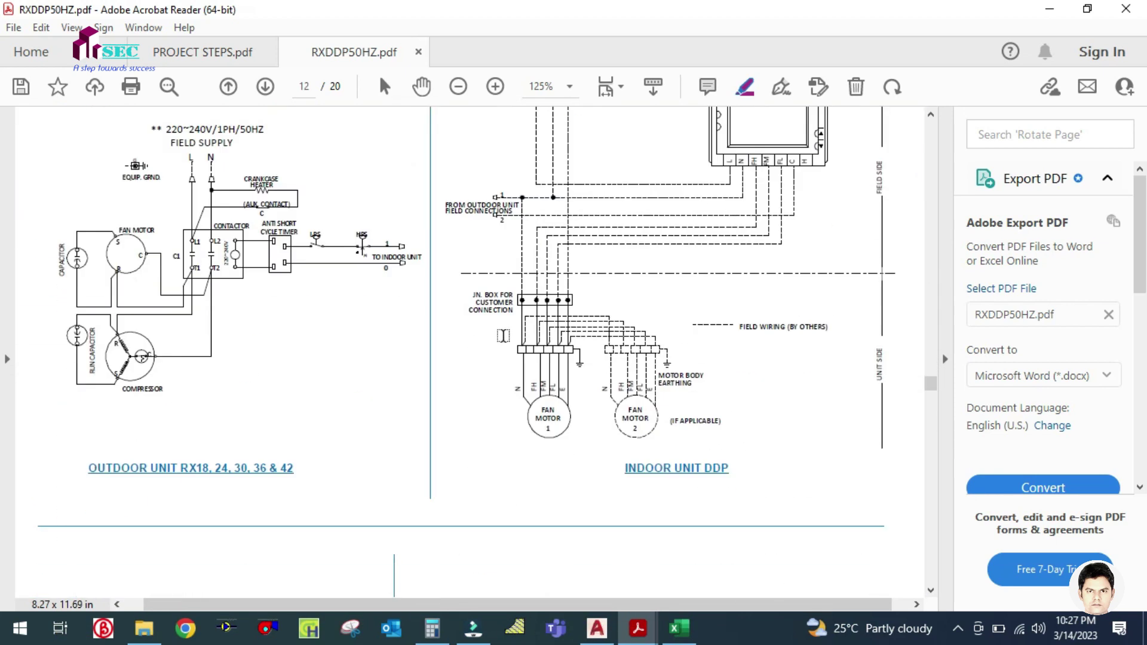
scroll(503, 334, "down", 15)
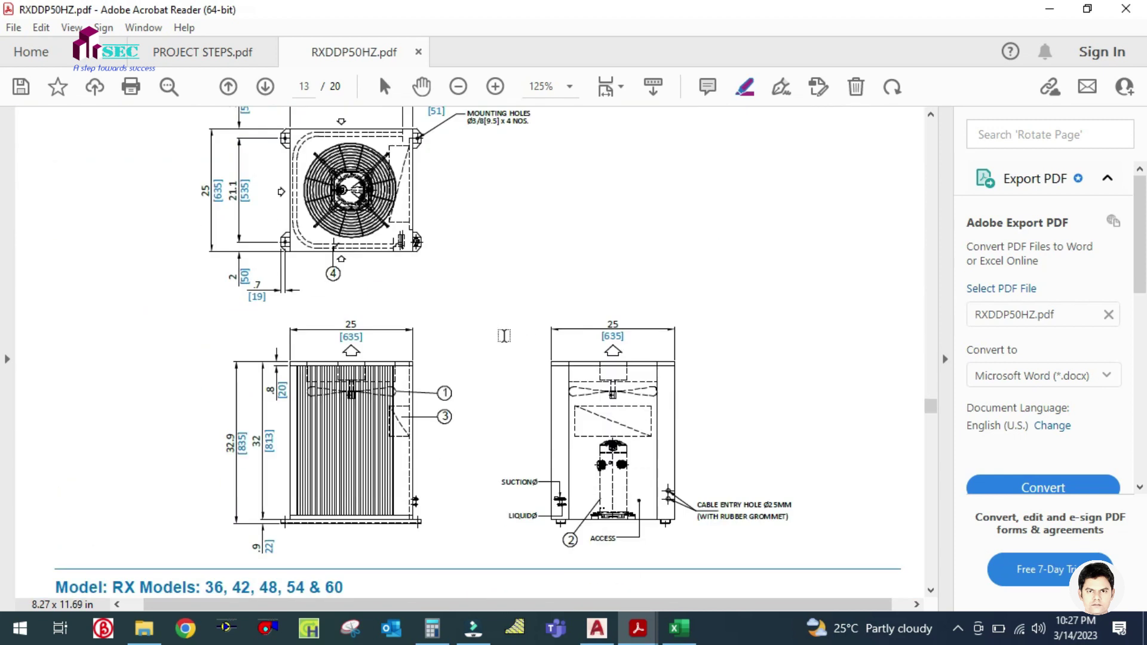
scroll(386, 329, "down", 12)
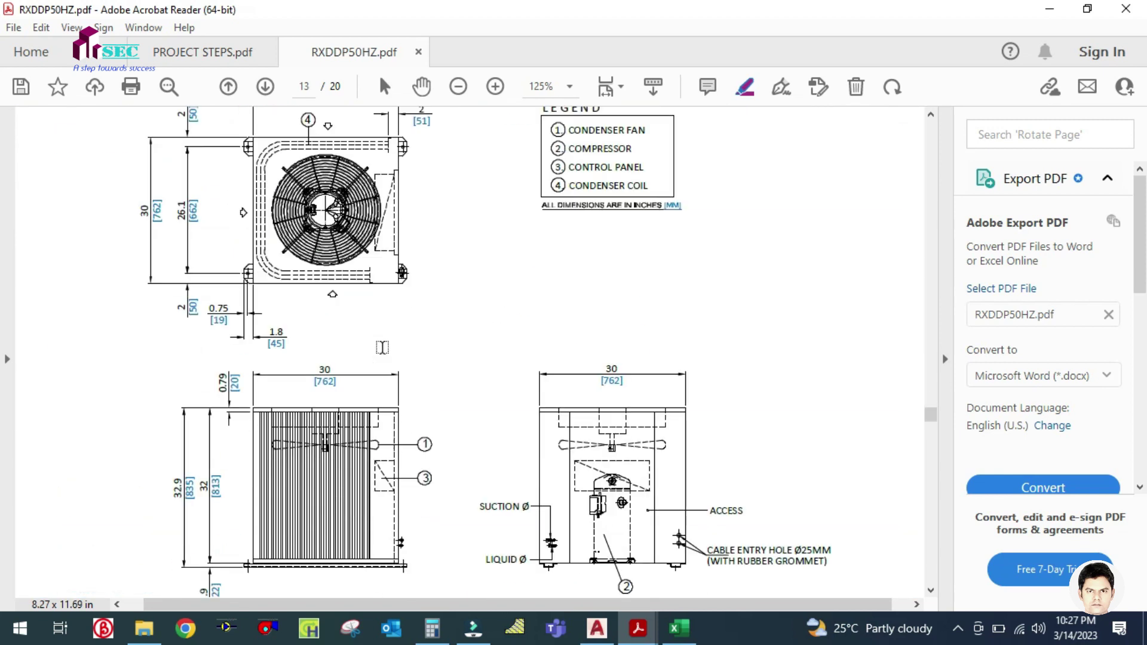
scroll(382, 346, "down", 15)
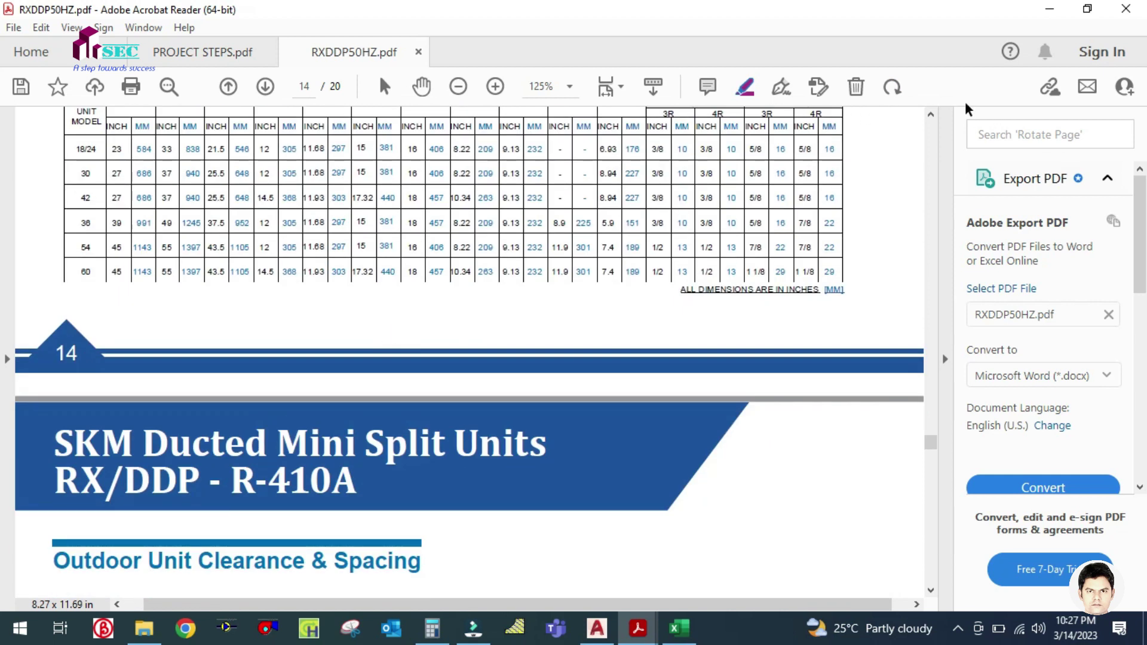
Back in the 2BHK floor plan, set the current object colour to Magenta.
left_click(596, 628)
scroll(533, 342, "down", 4)
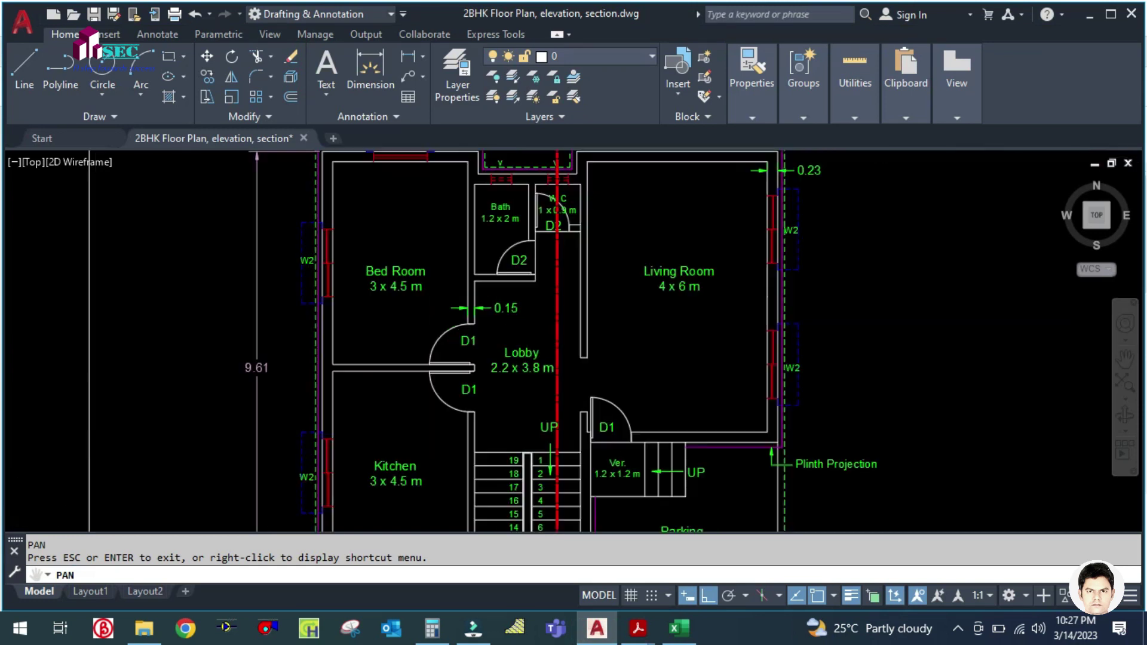
scroll(542, 320, "up", 6)
scroll(633, 317, "down", 5)
key("Escape")
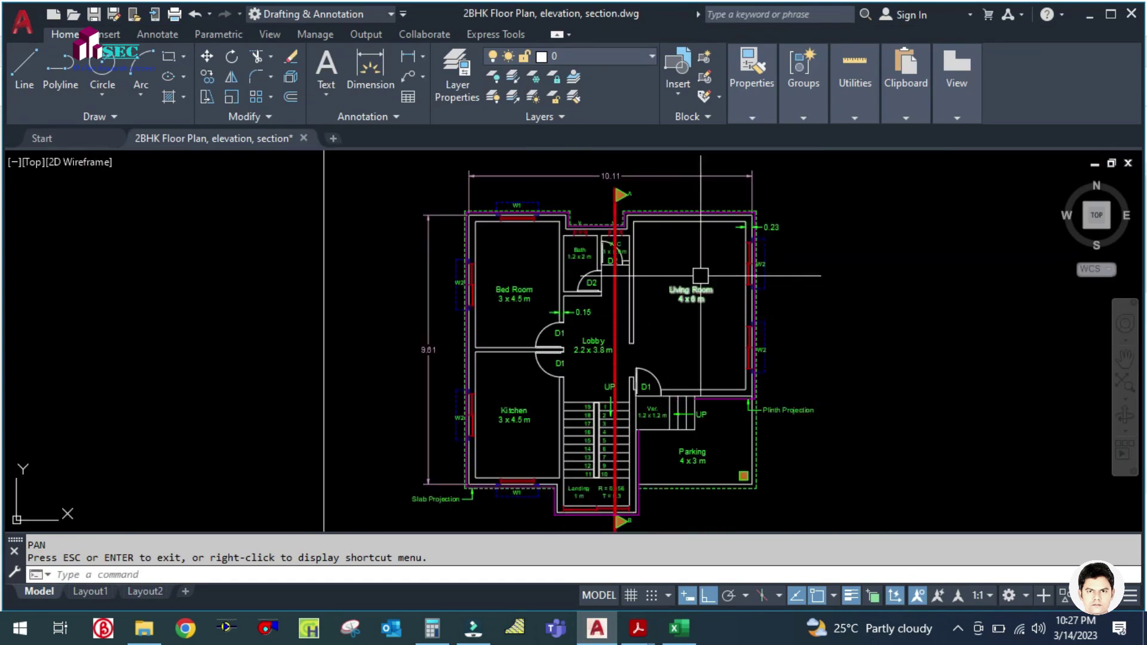
left_click(608, 56)
left_click(615, 59)
left_click(754, 106)
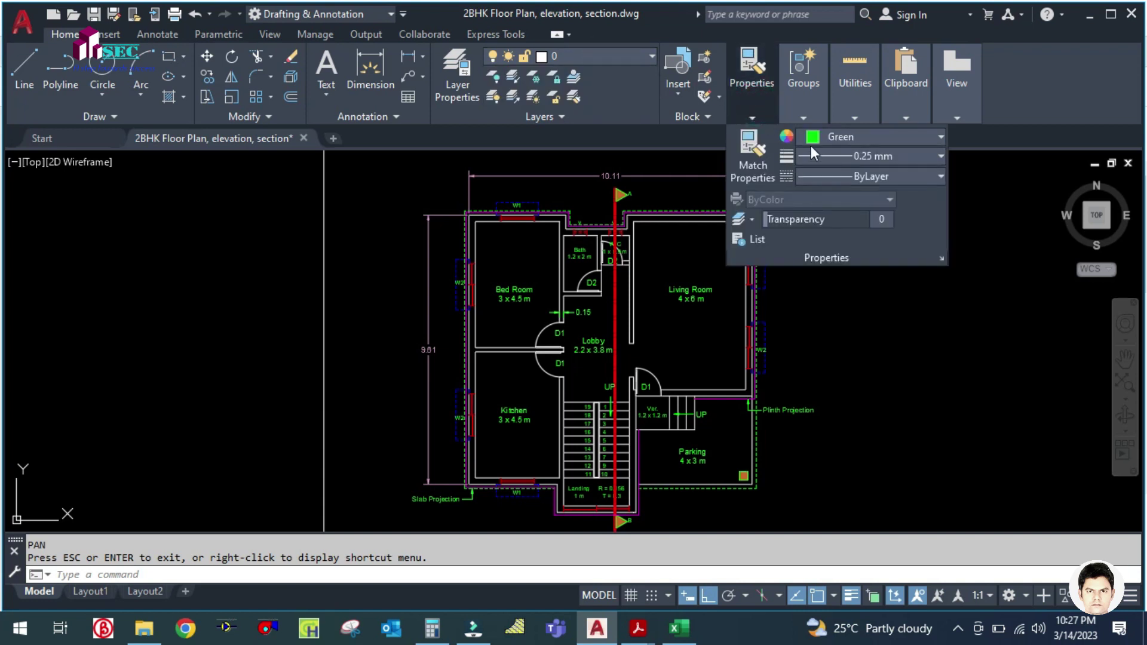
left_click(811, 142)
left_click(891, 307)
Draw a small rectangle to the right of the plan with RECTANG for the AC indoor unit.
key("Escape")
type("rec")
key("Return")
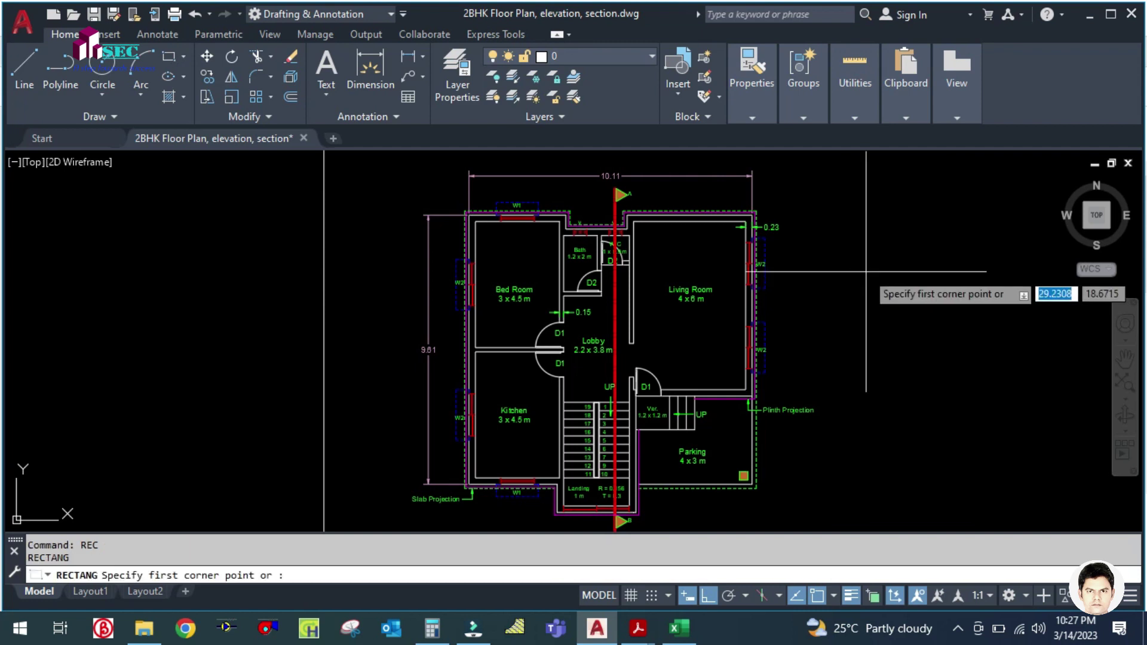
left_click(865, 270)
left_click(949, 310)
key("Escape")
Start moving the magenta rectangle from a base point, with Ortho turned off.
type("m")
key("Return")
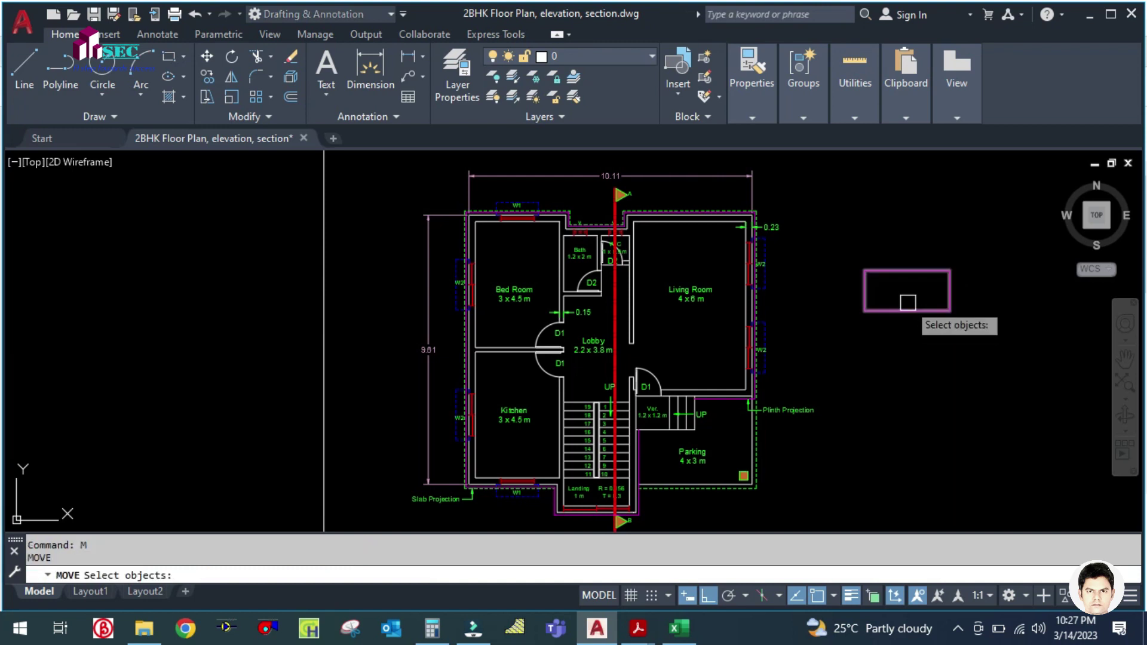
left_click(910, 310)
key("Return")
left_click(908, 291)
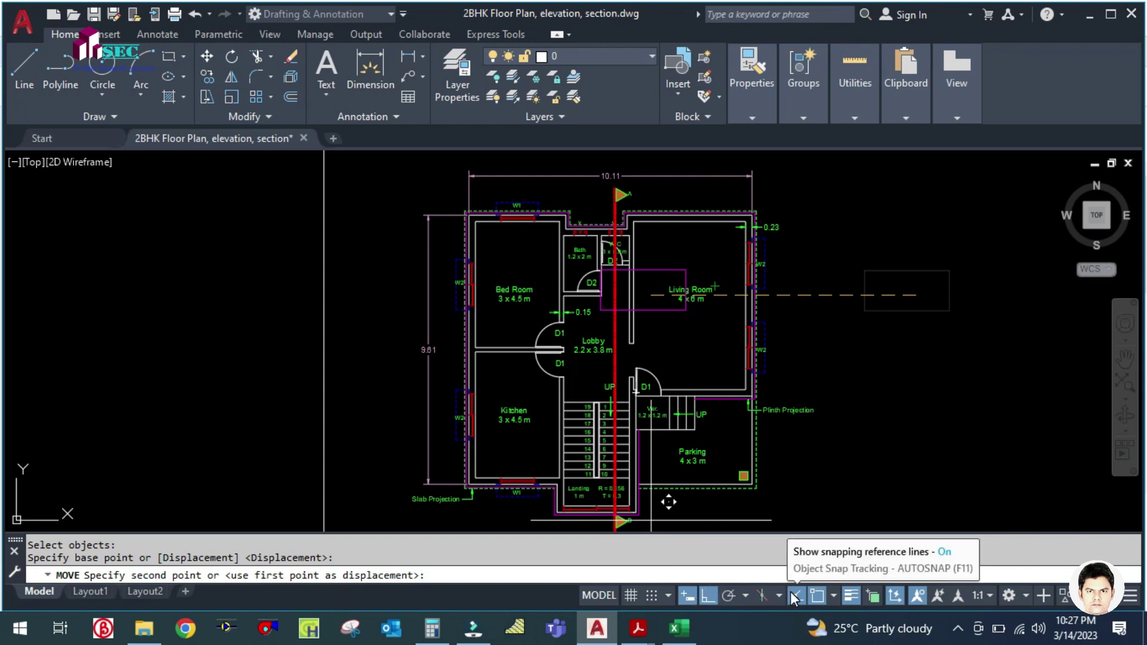
left_click(715, 591)
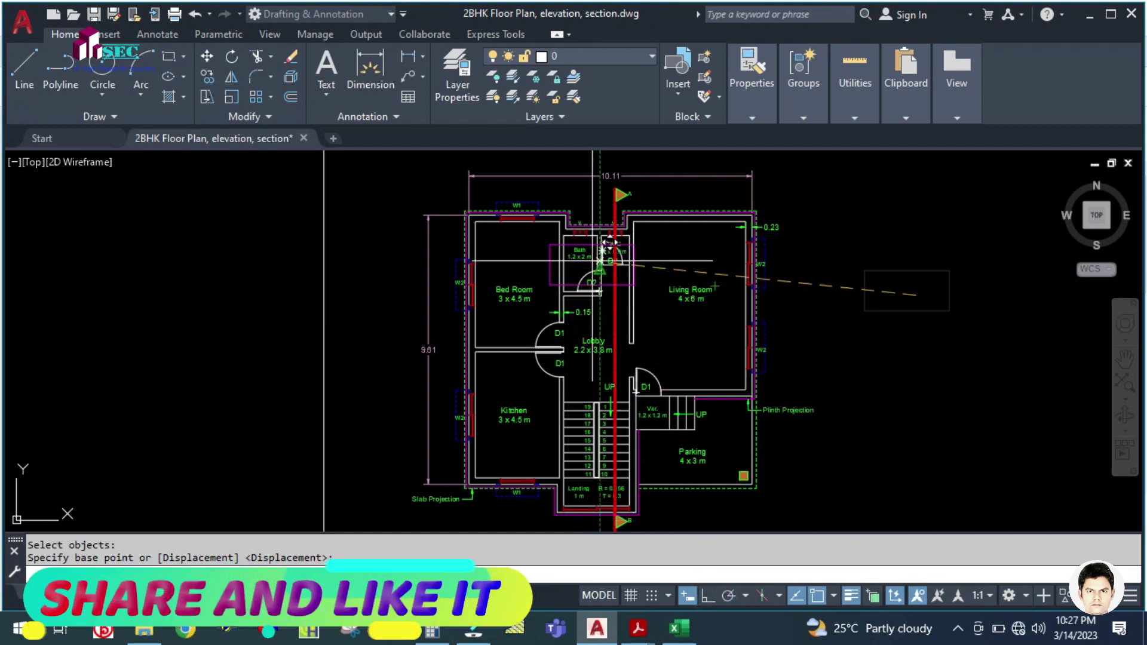
Drop the magenta rectangle on empty space left of the plan.
scroll(600, 239, "up", 3)
scroll(596, 294, "down", 6)
scroll(396, 294, "up", 5)
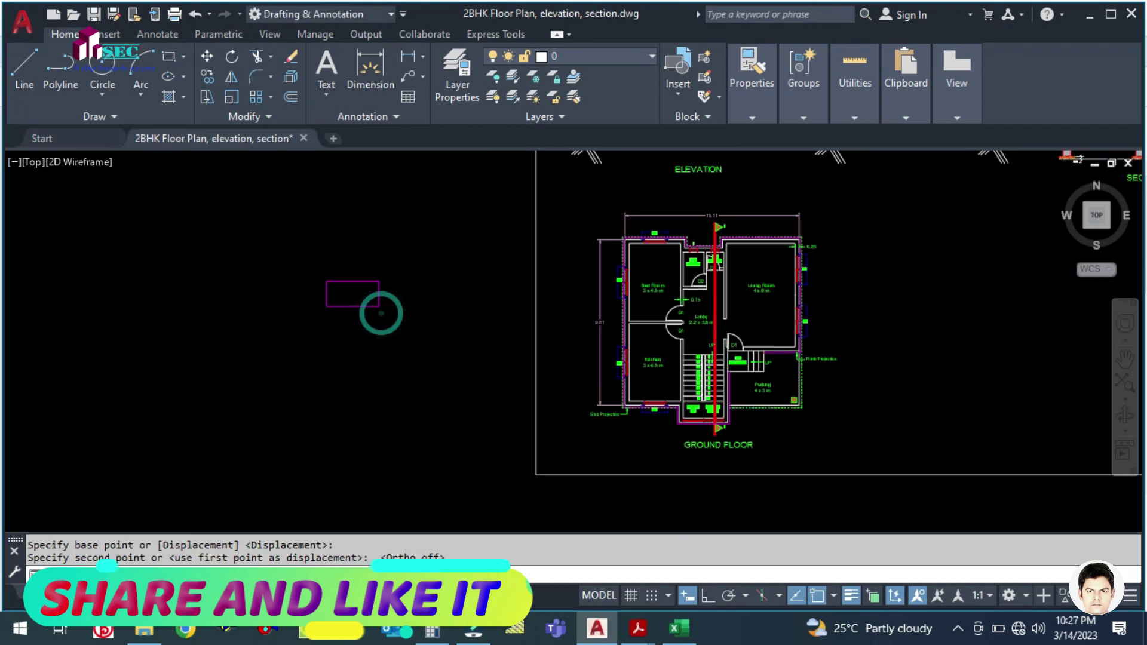
scroll(270, 230, "down", 2)
scroll(270, 230, "up", 2)
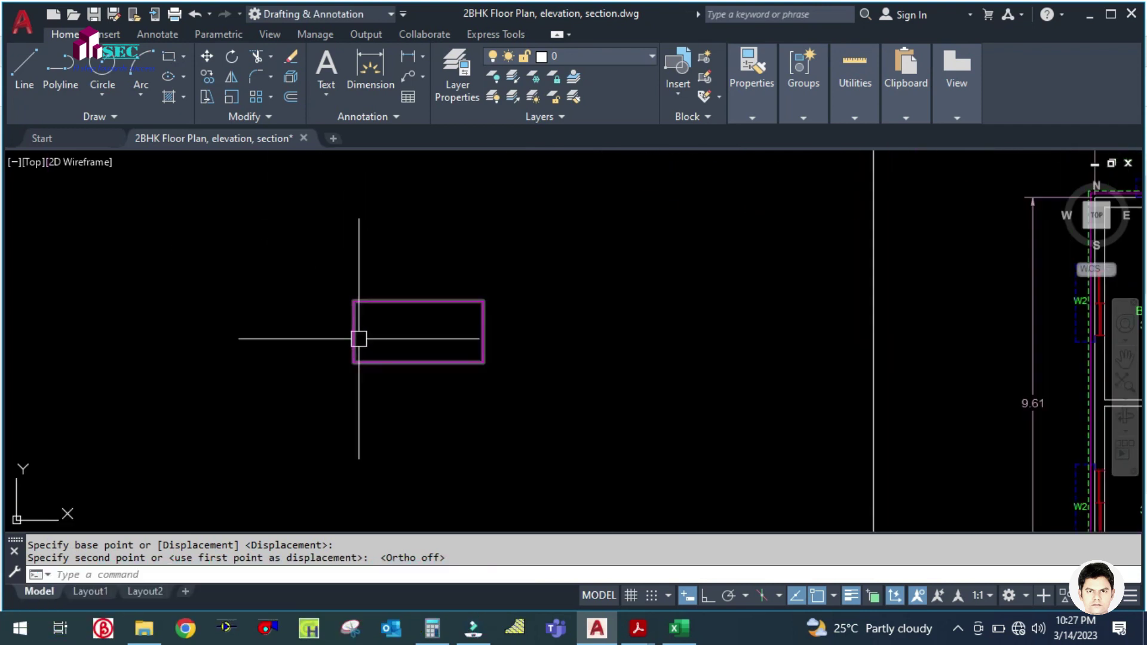
left_click(356, 332)
With Ortho on, stretch the rectangle's left midpoint grip inward to narrow it.
left_click(354, 331)
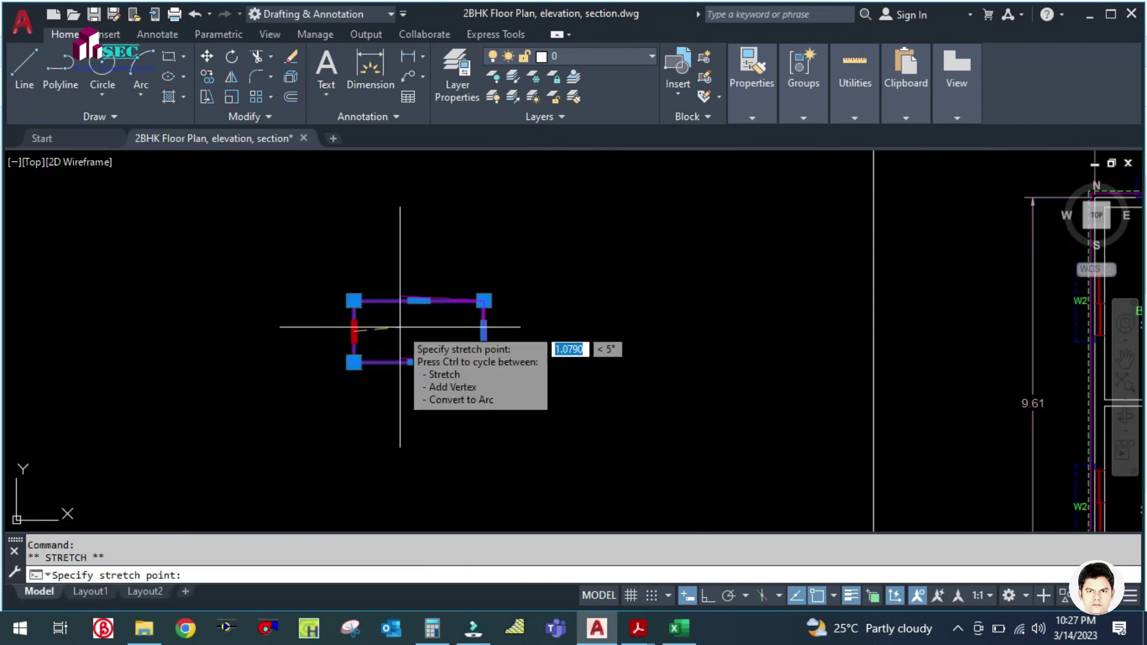
key("Escape")
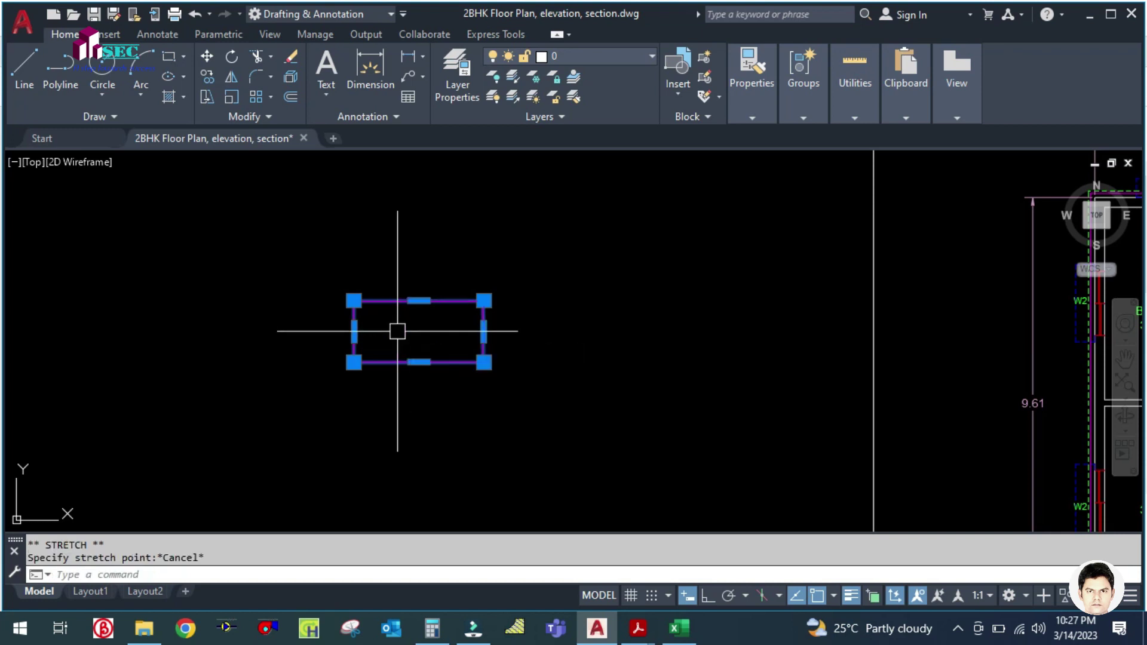
left_click(709, 594)
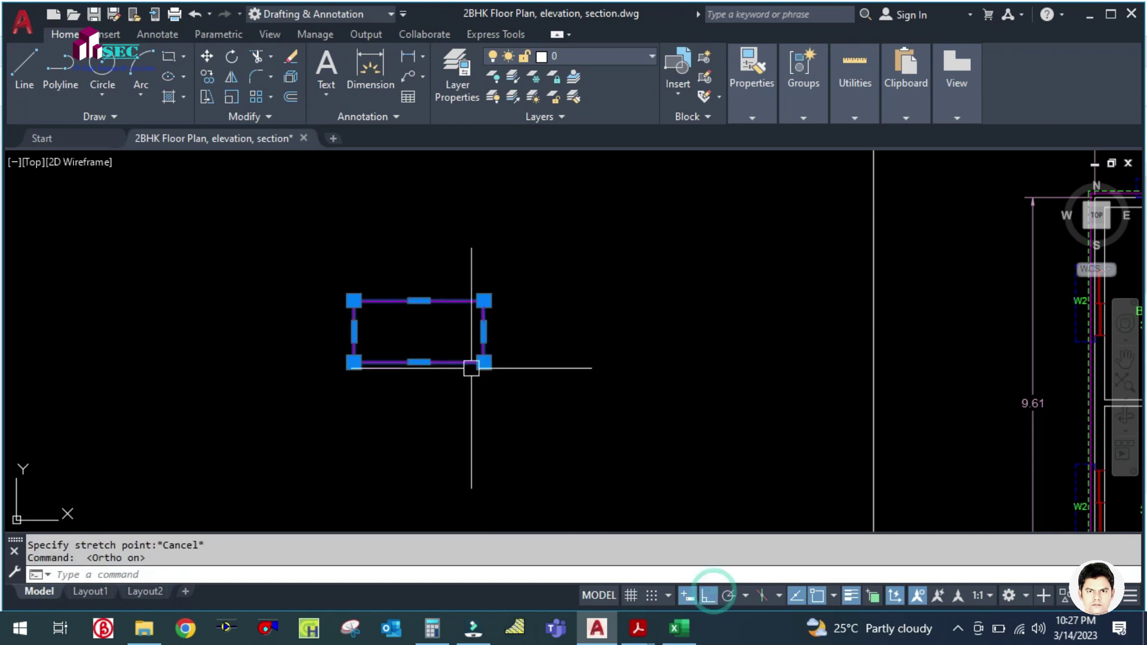
left_click(354, 332)
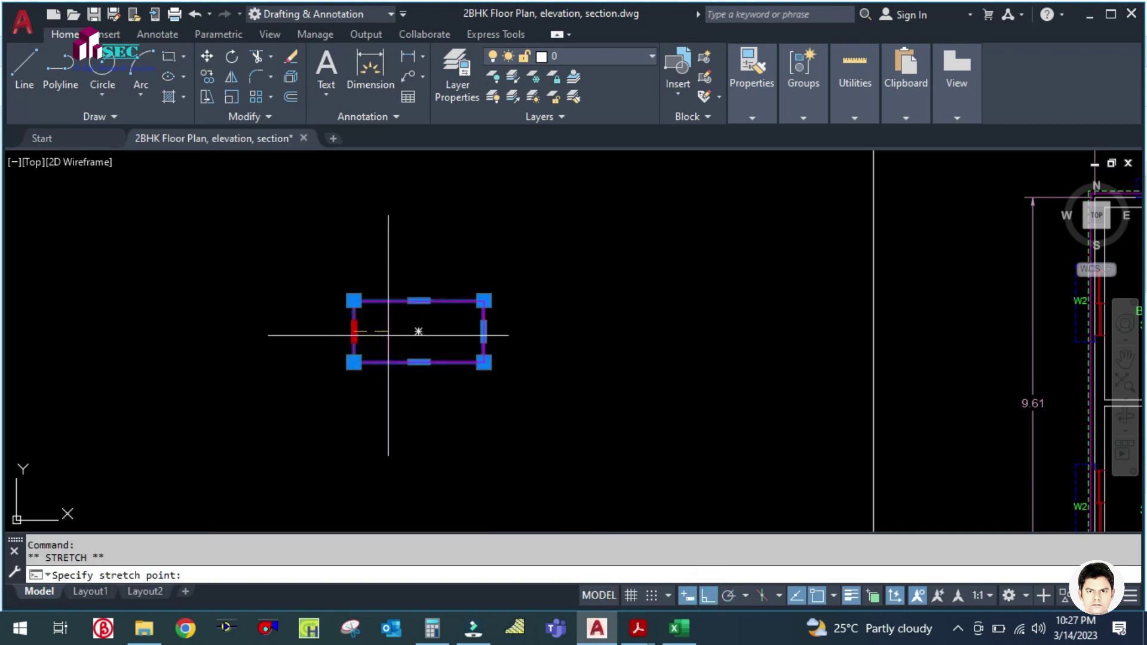
left_click(387, 328)
left_click(435, 302)
key("Escape")
left_click(436, 301)
key("Escape")
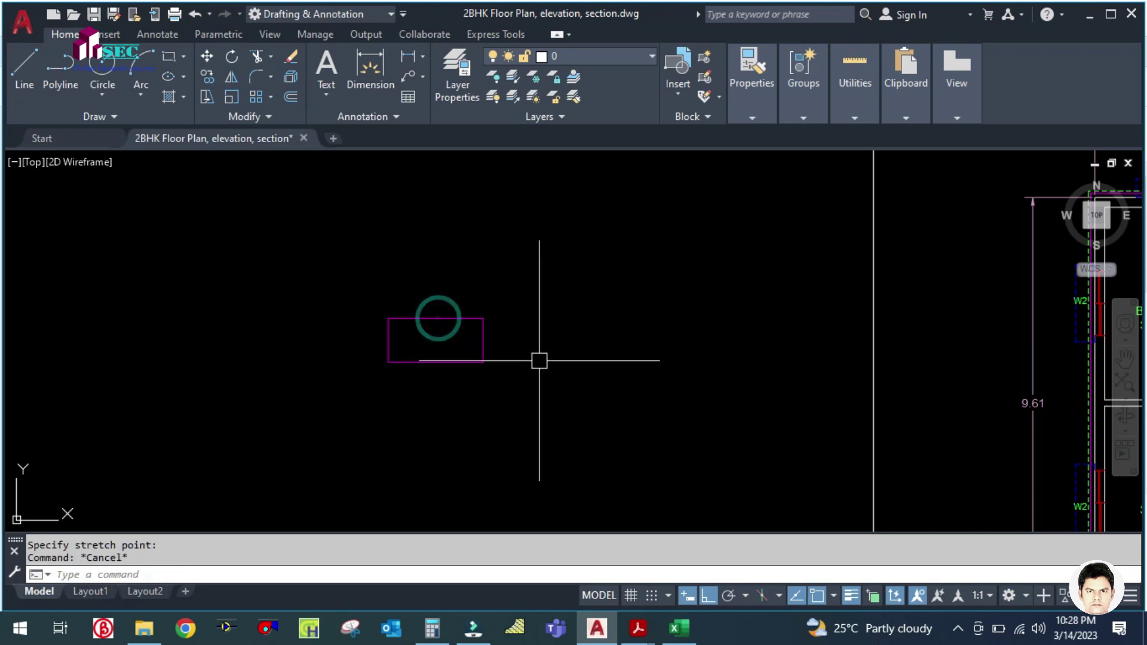
type("M")
key("Return")
left_click(464, 360)
key("Return")
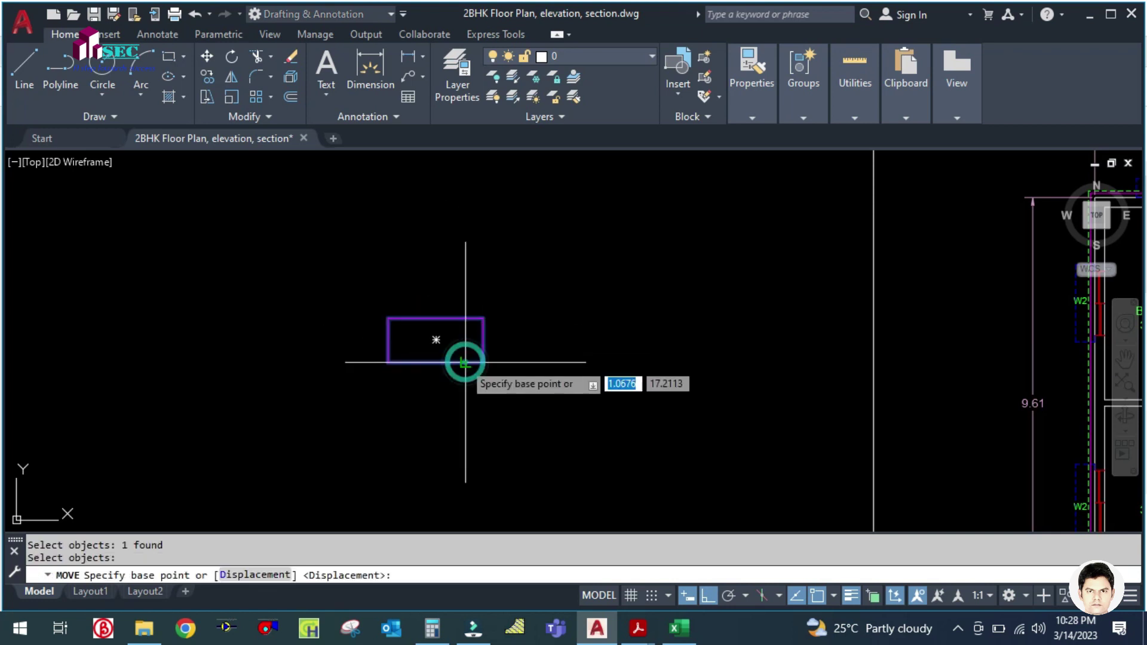
left_click(436, 340)
scroll(566, 318, "down", 5)
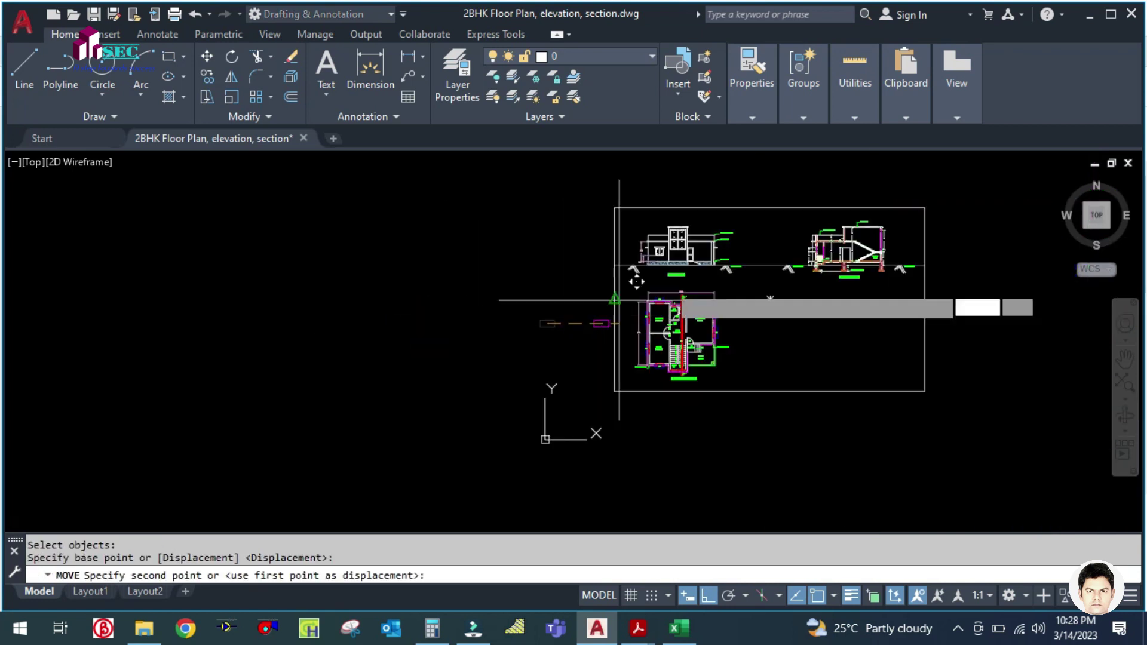
scroll(691, 514, "up", 4)
left_click(707, 596)
scroll(440, 410, "up", 4)
scroll(377, 314, "down", 4)
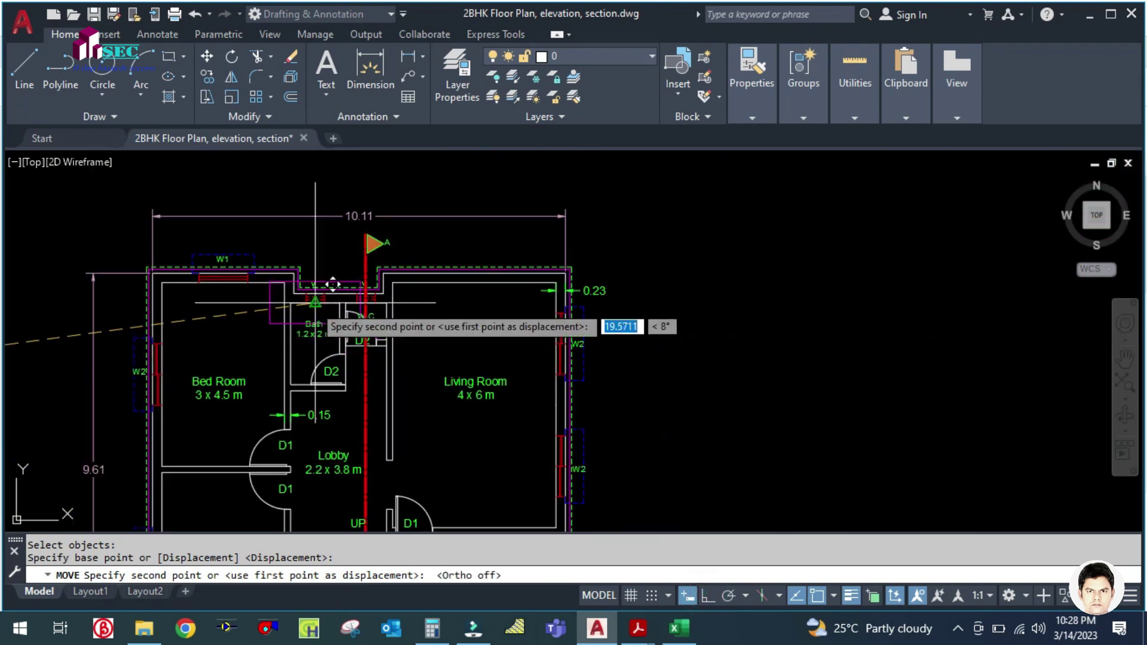
scroll(322, 311, "up", 5)
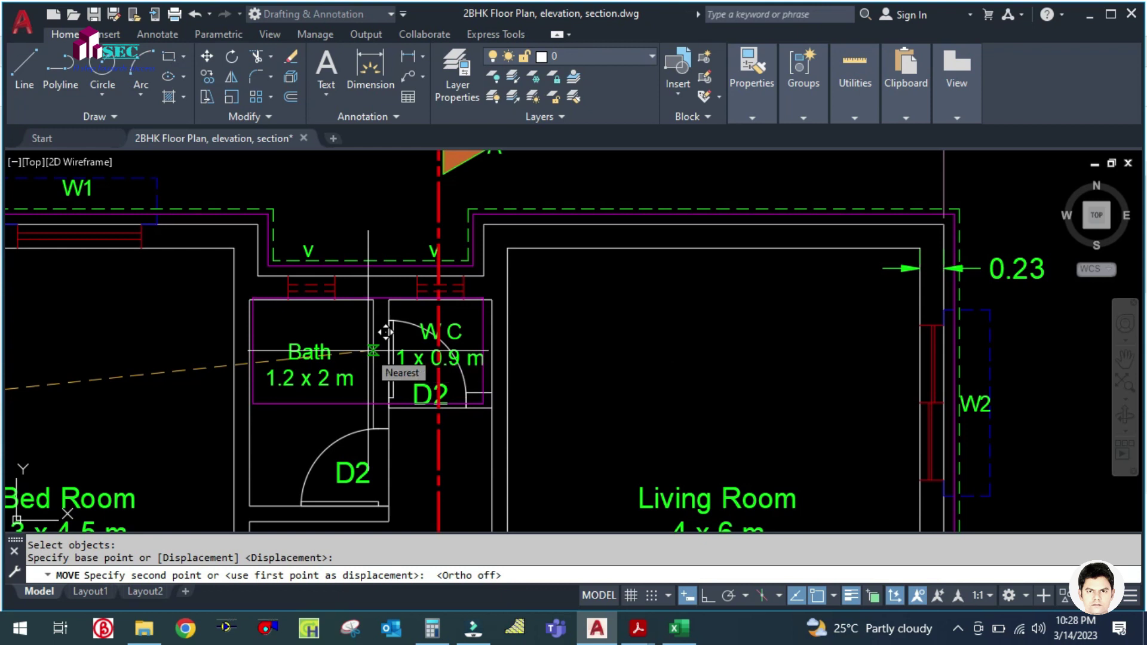
key("Escape")
scroll(459, 242, "down", 10)
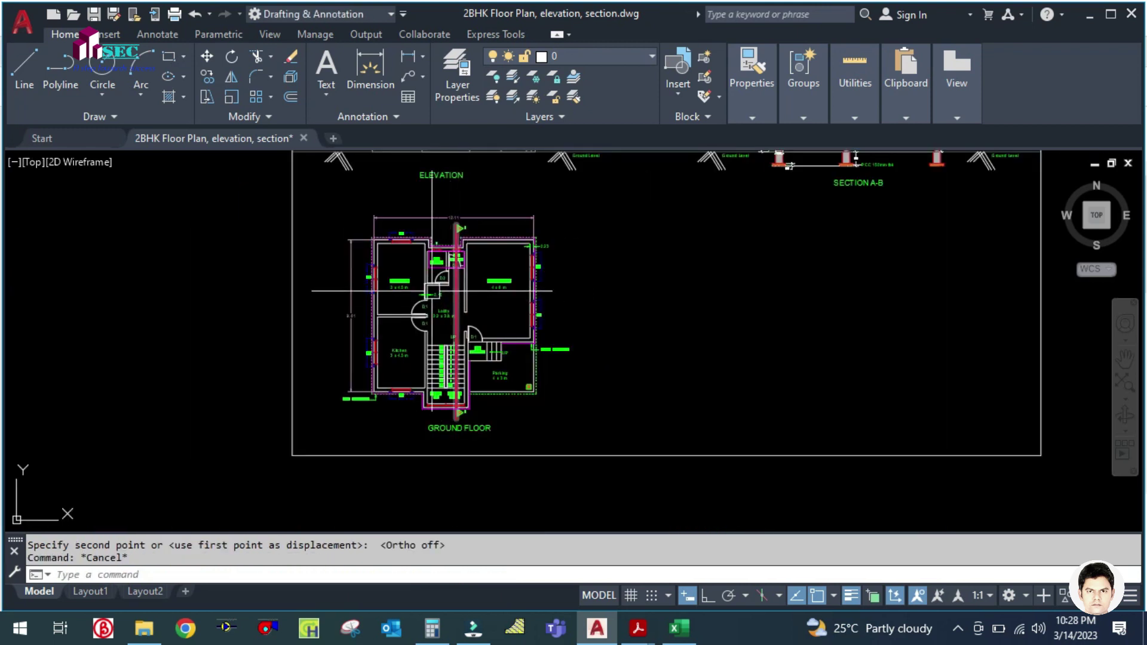
scroll(438, 280, "up", 4)
Try a polyline at the Bath wall with width 100, then cancel it.
type("pl")
key("Return")
scroll(430, 219, "up", 3)
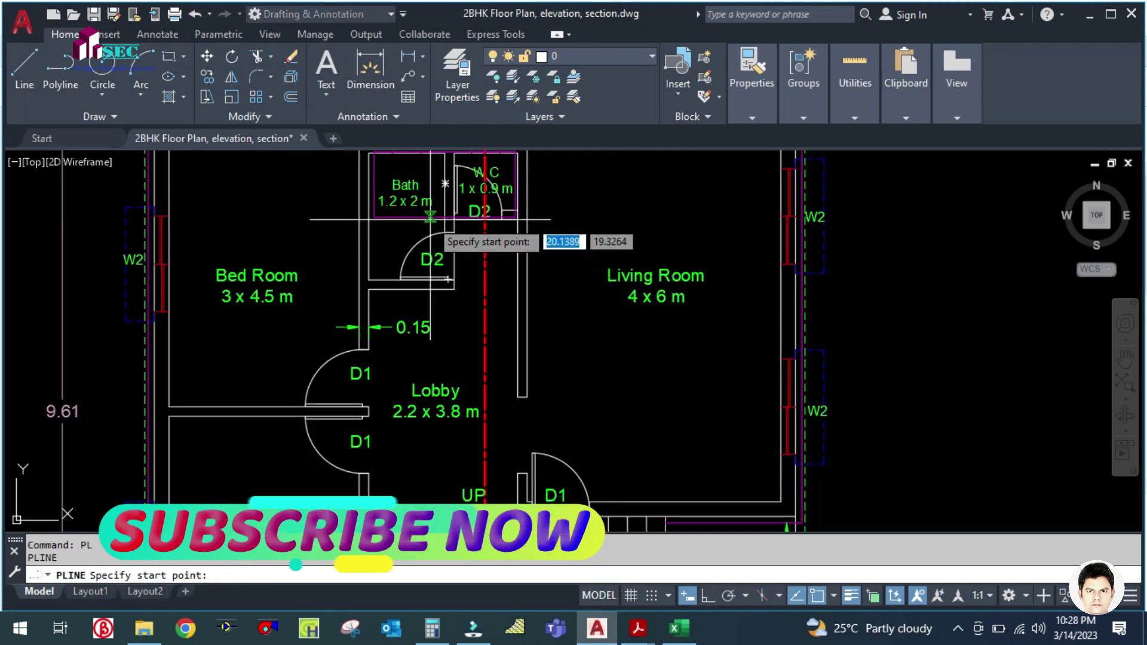
left_click(430, 219)
type("w")
key("Return")
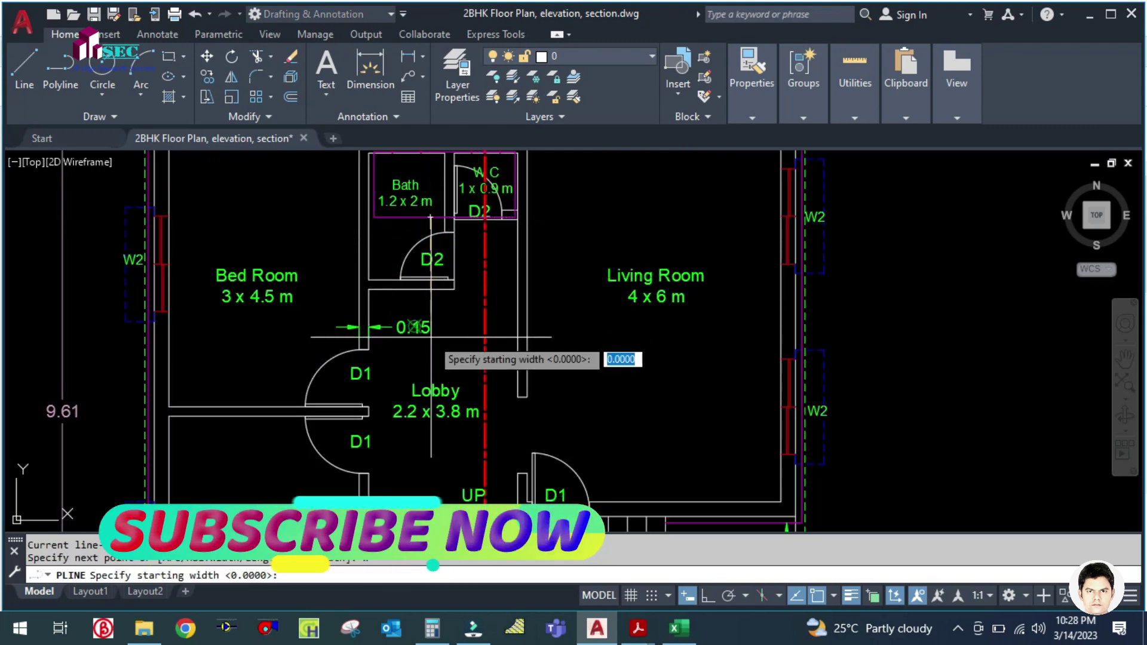
type("100")
key("Return")
key("Return")
scroll(472, 395, "down", 4)
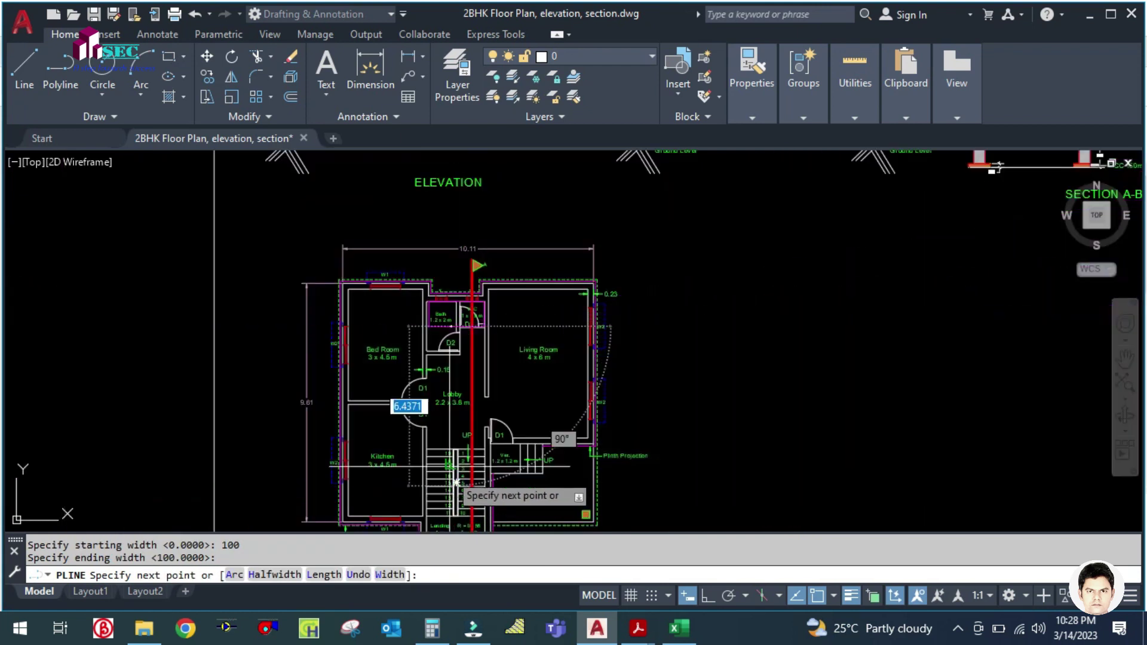
key("Escape")
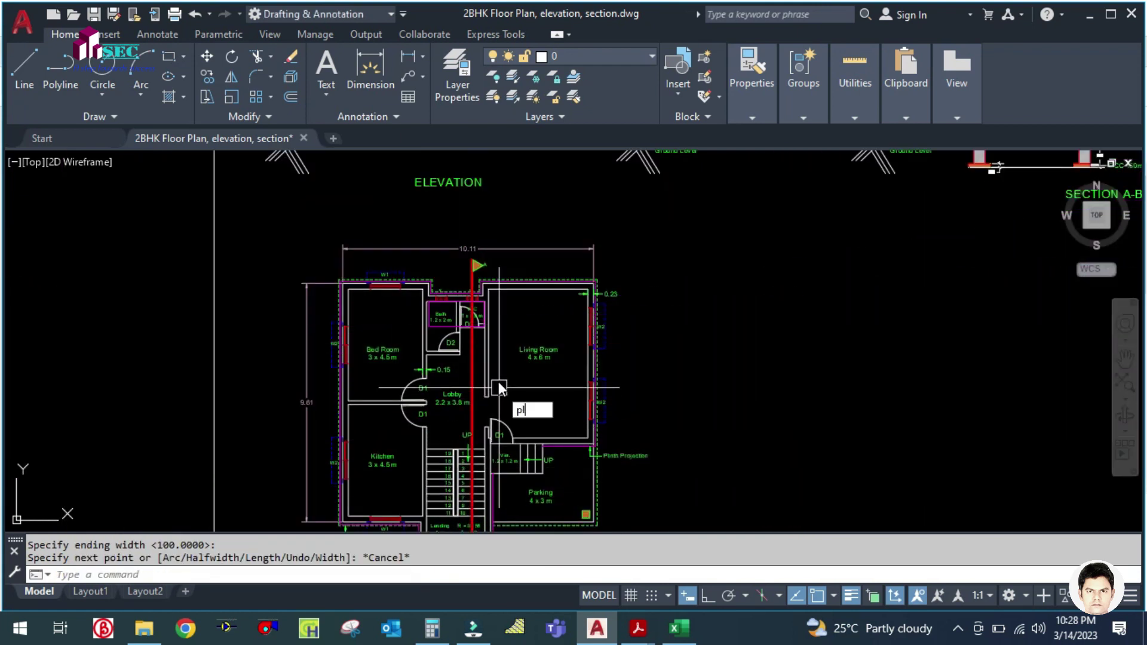
Try a polyline from the Bath corner with width 25, then cancel it.
key("Return")
scroll(475, 332, "up", 5)
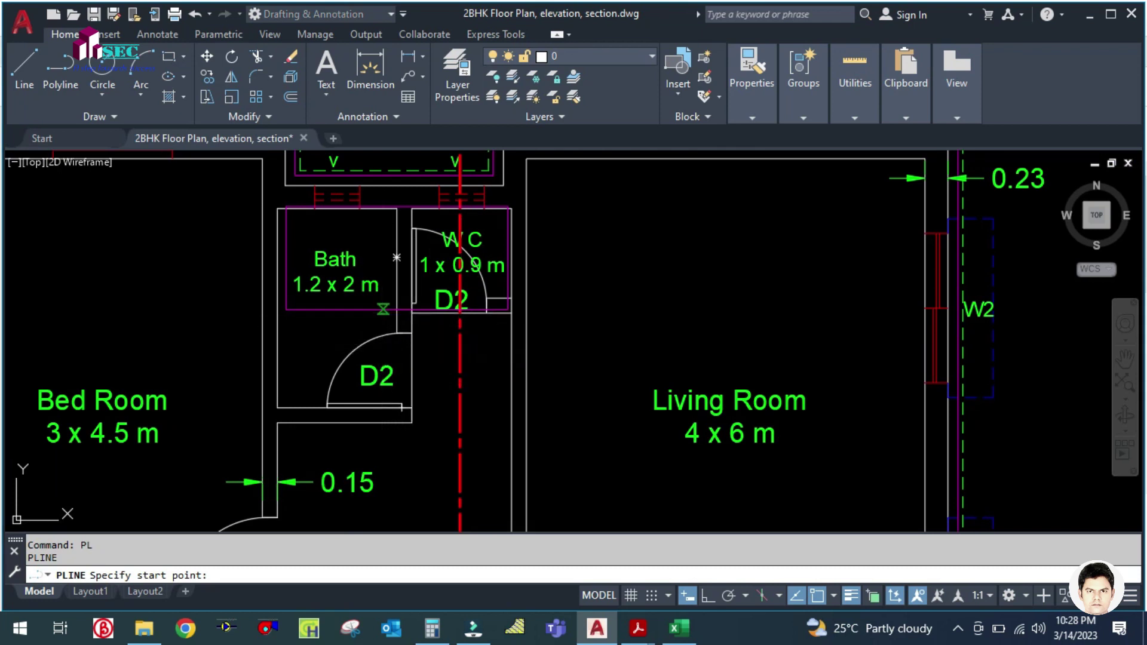
left_click(383, 309)
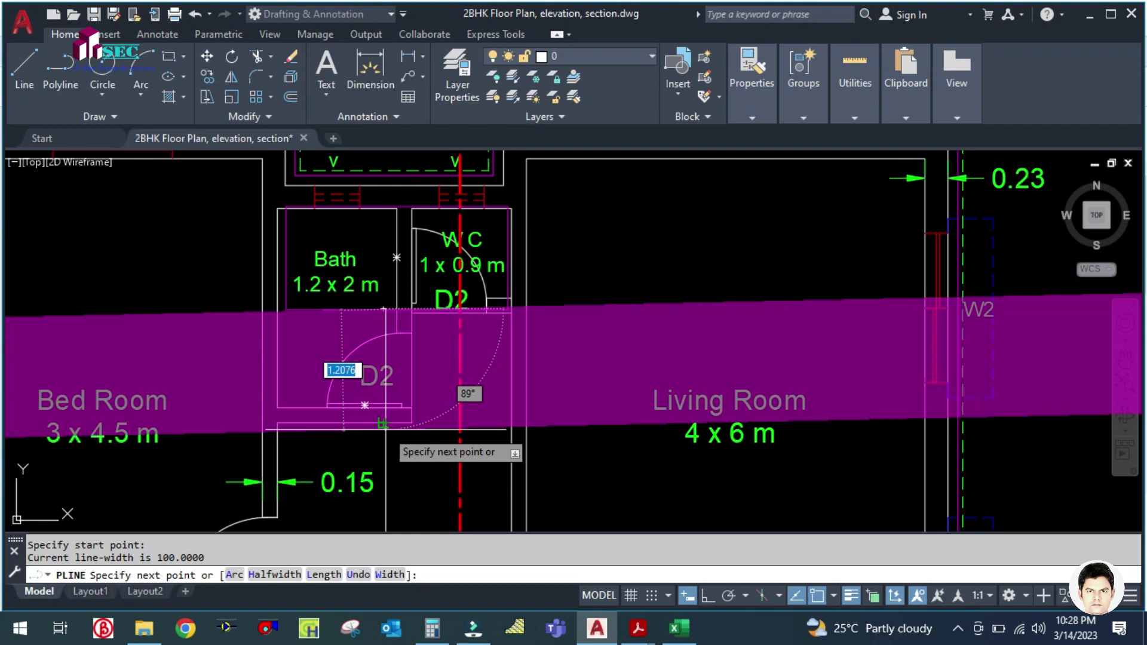
scroll(385, 425, "down", 4)
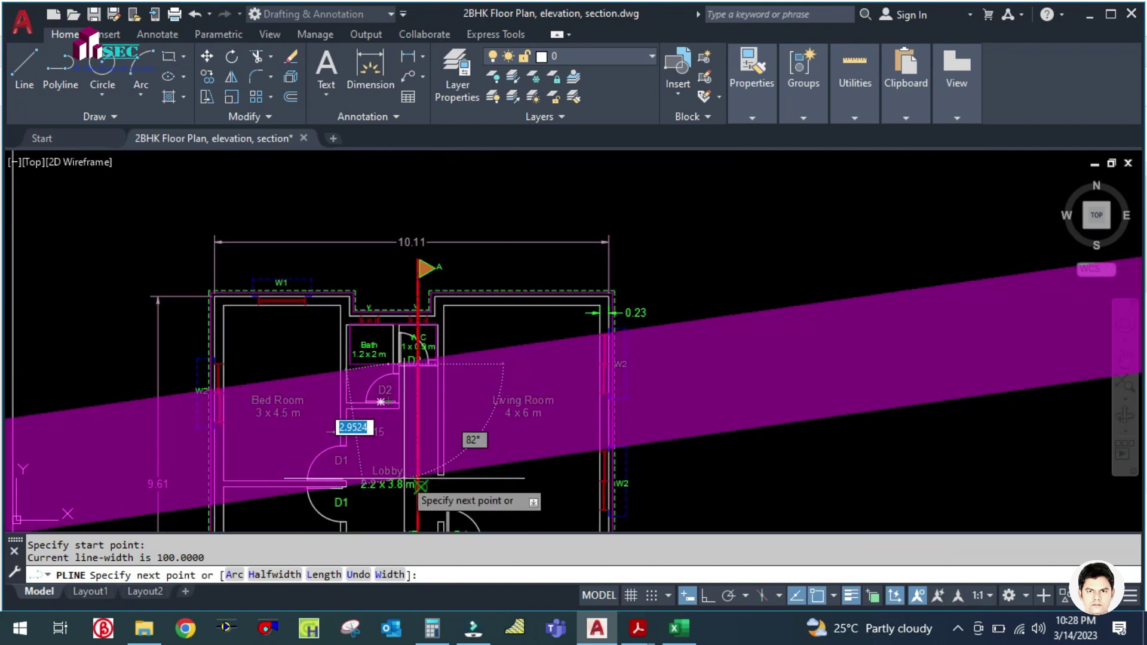
type("w")
key("Return")
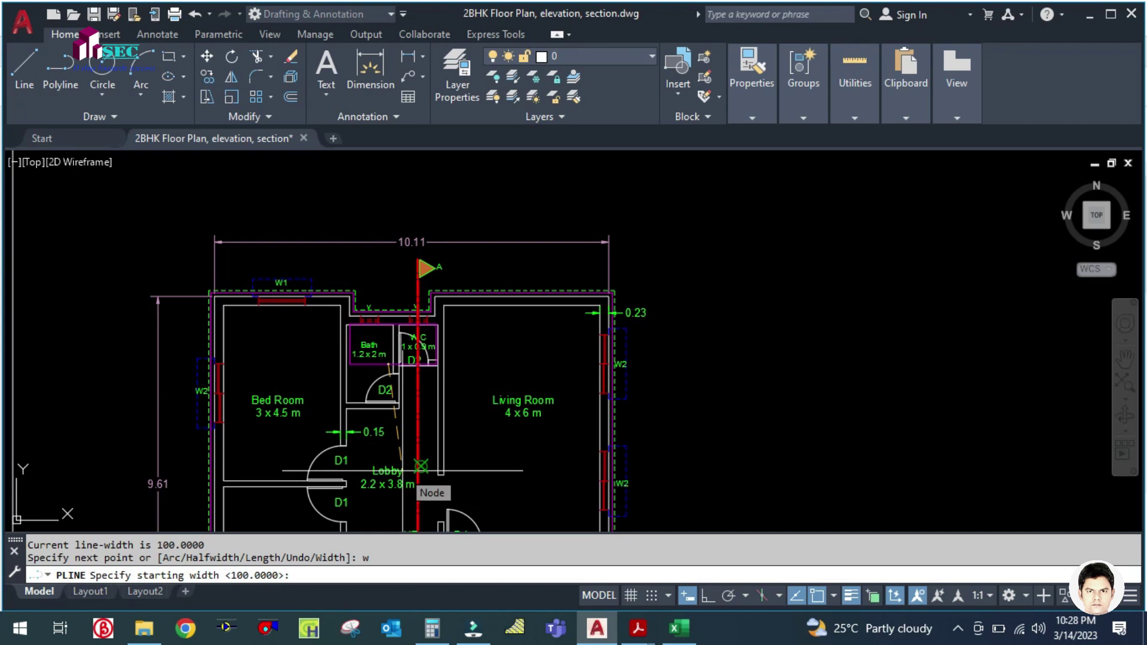
type("25")
key("Return")
key("Return")
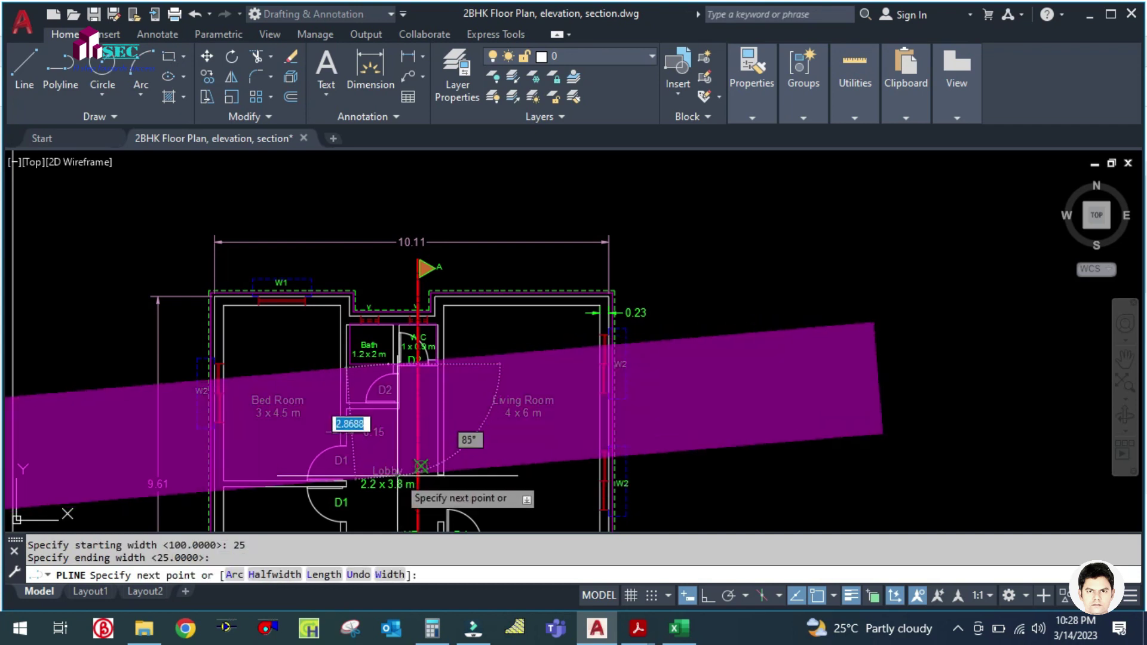
scroll(383, 490, "down", 6)
key("Escape")
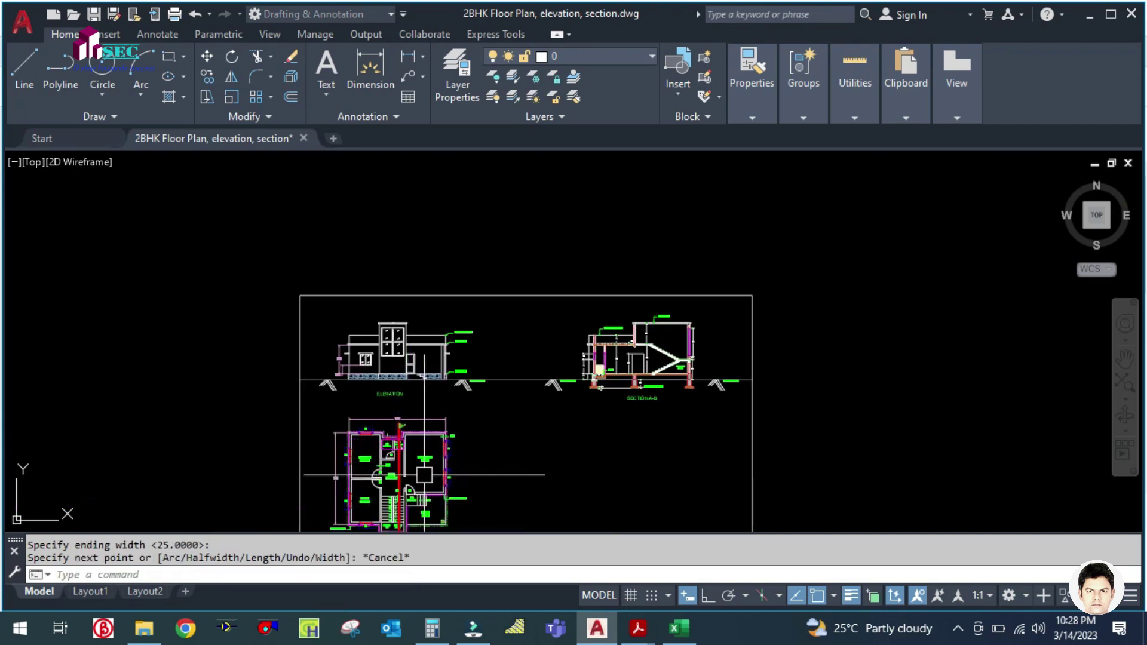
Try a polyline below the Bath with width 2, then cancel it.
scroll(402, 479, "up", 6)
scroll(400, 436, "up", 2)
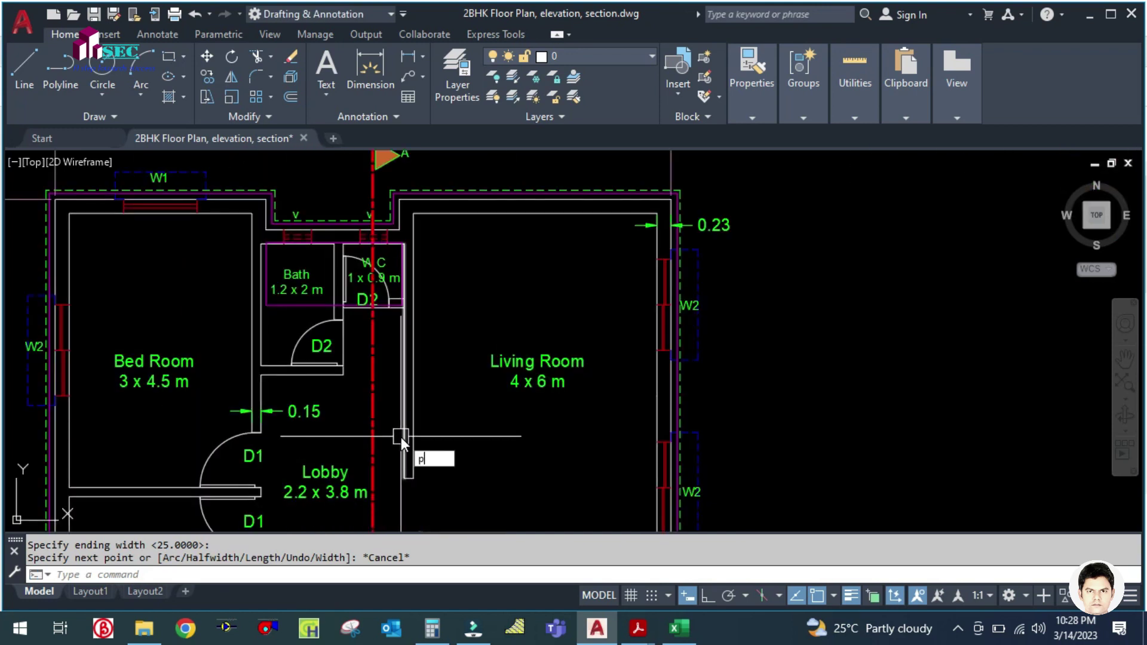
type("l")
key("Return")
left_click(307, 305)
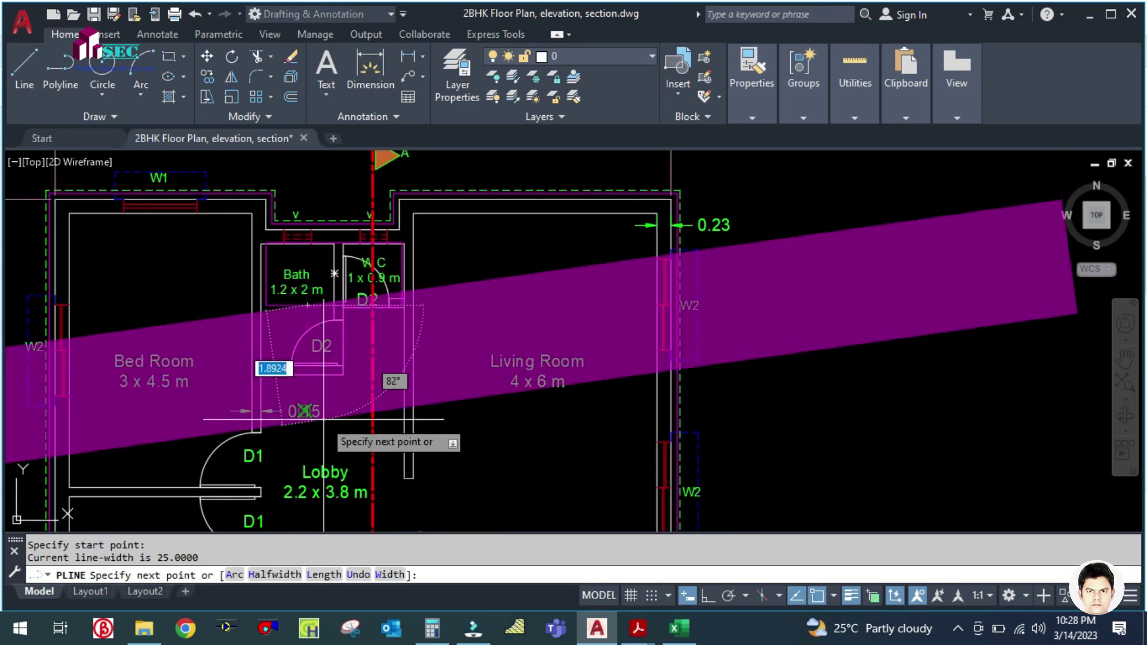
type("w")
key("Return")
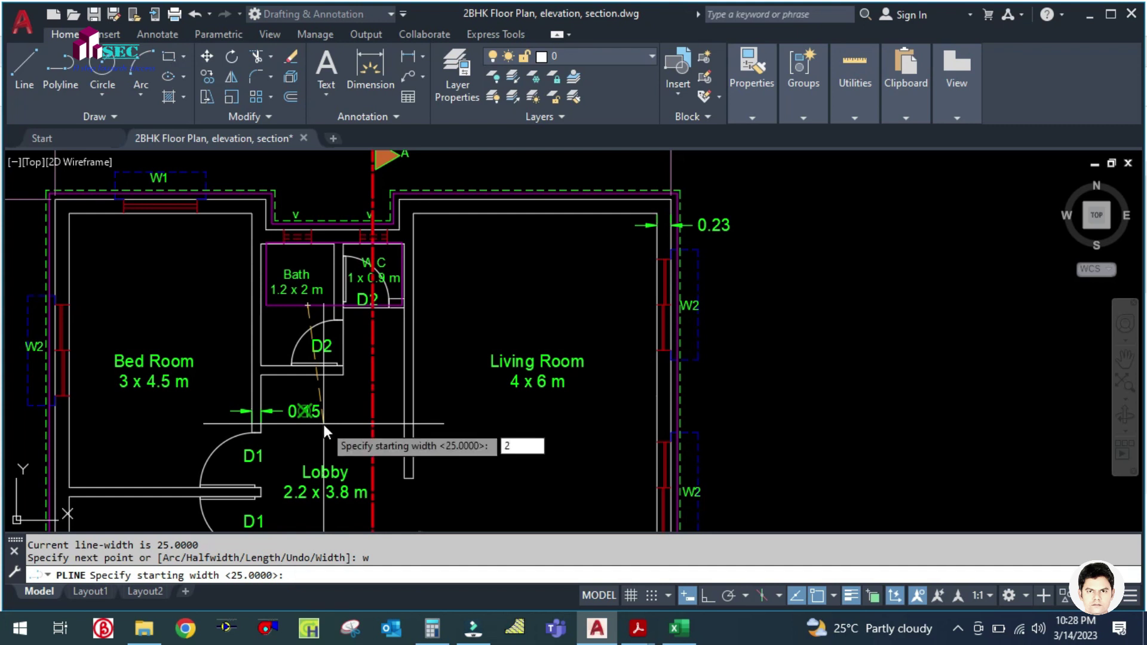
key("Return")
key("Return")
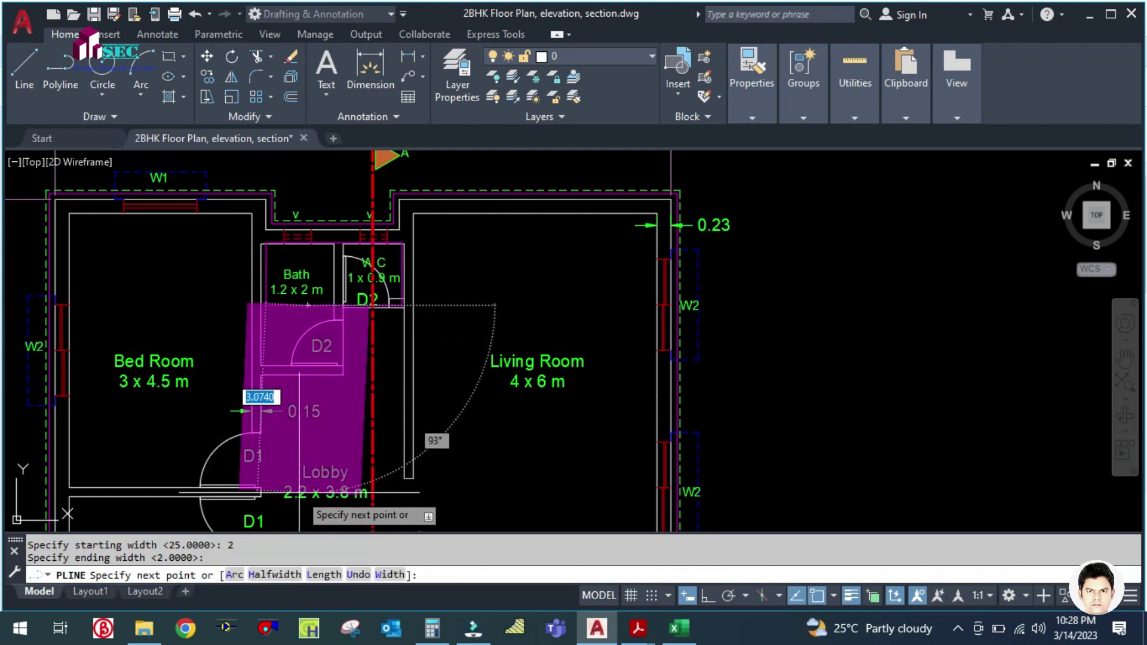
key("Escape")
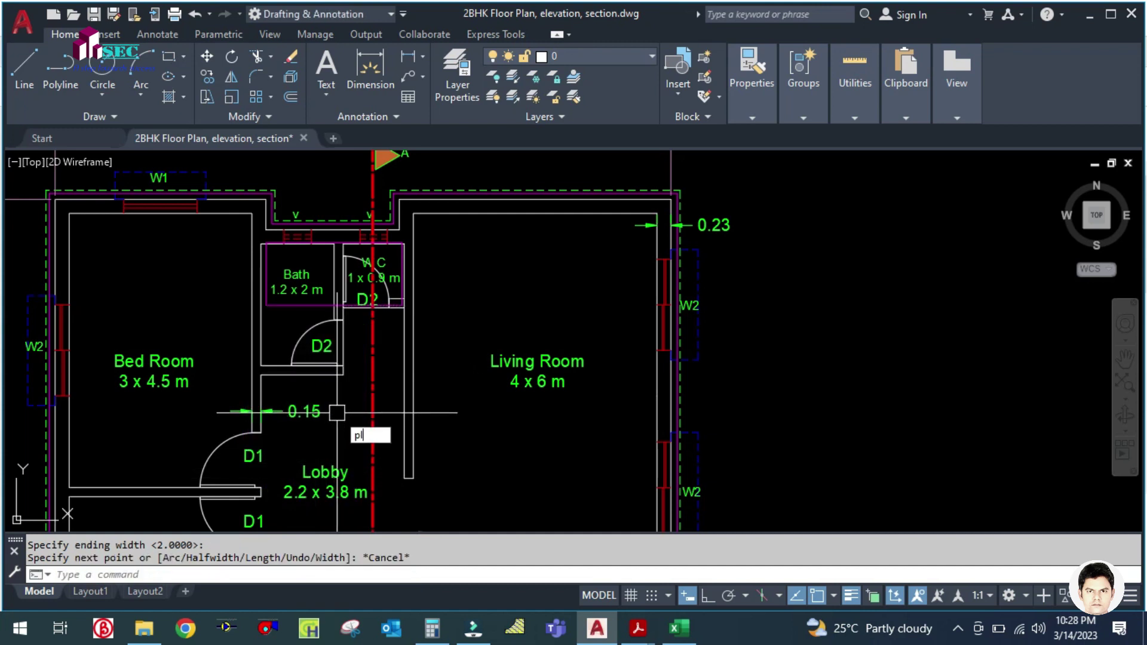
Start a duct polyline below the Bath with 0.1 starting and ending widths.
type("pl")
key("Return")
scroll(324, 311, "up", 2)
left_click(321, 378)
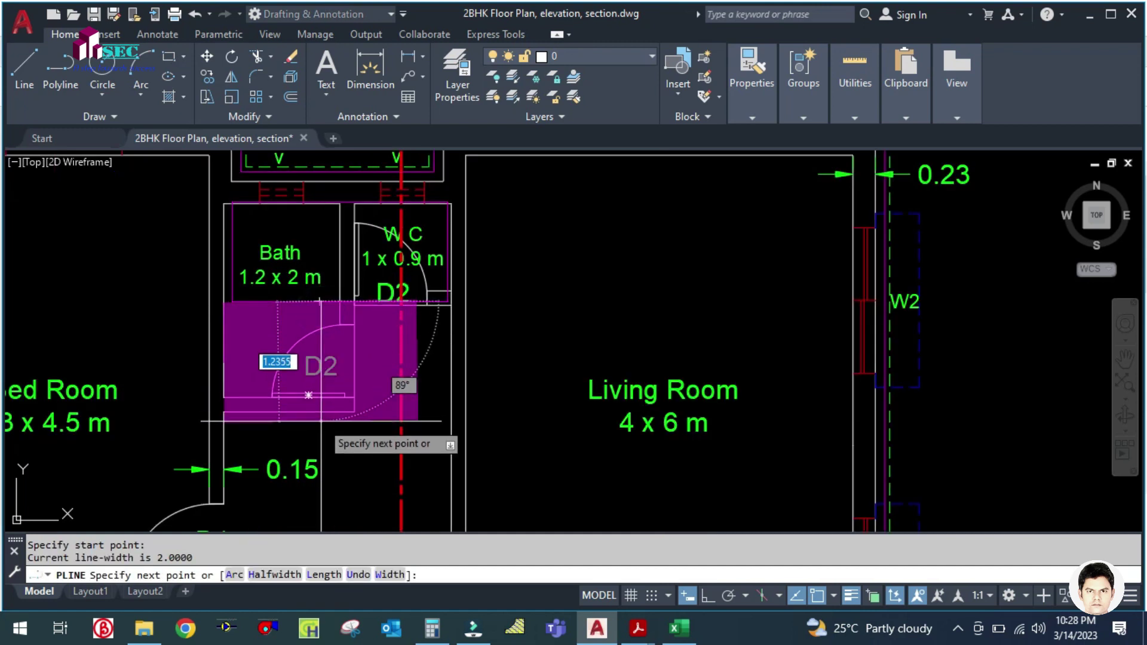
type("w")
key("Return")
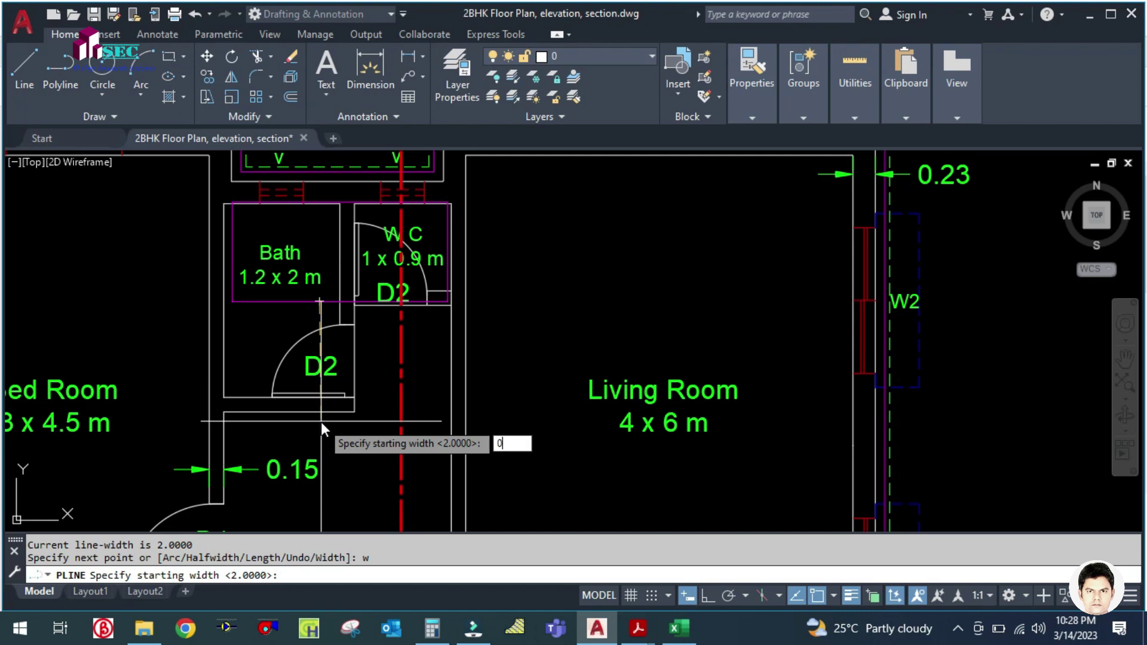
key("Return")
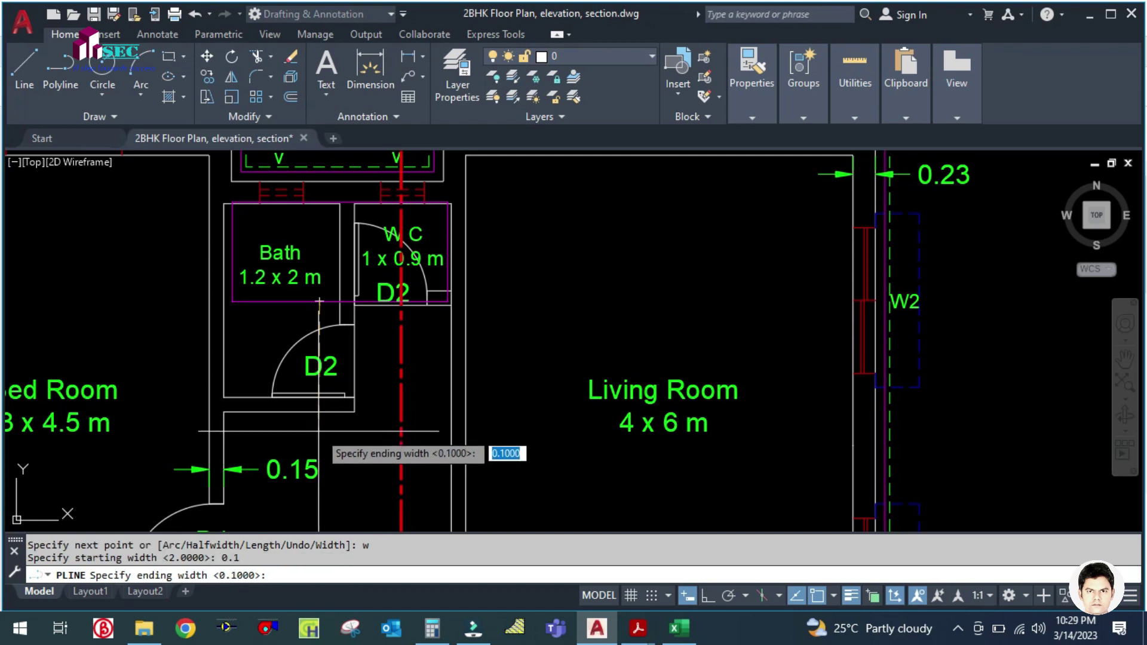
key("Return")
With Ortho on, finish the duct trunk down the lobby near the stairs.
scroll(325, 451, "down", 6)
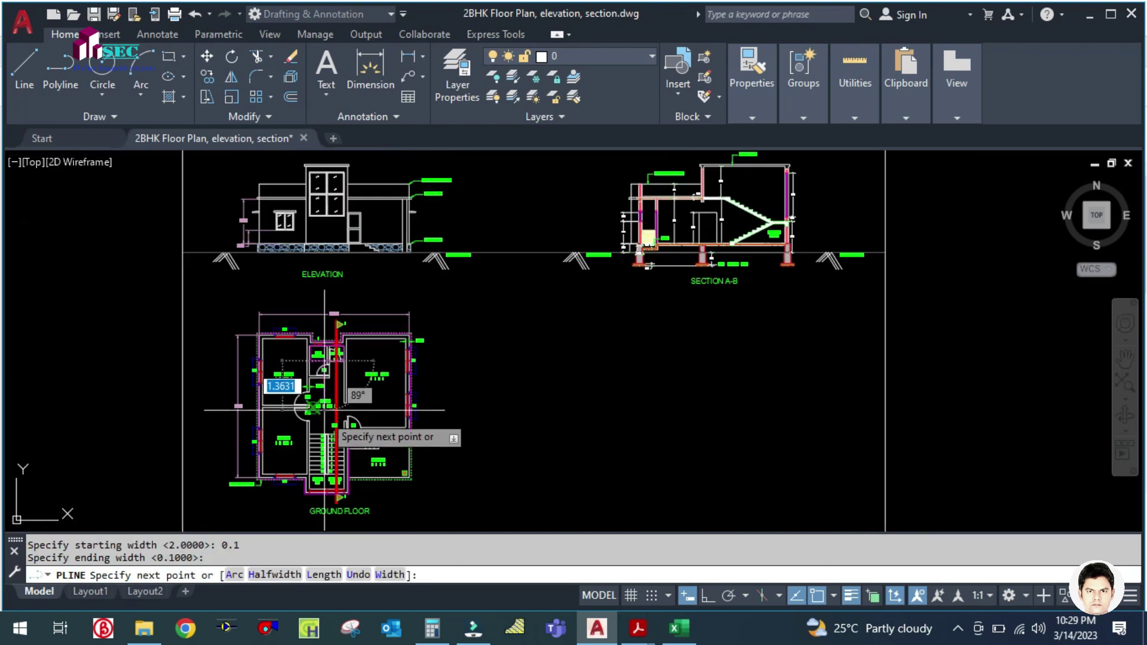
scroll(328, 451, "up", 3)
scroll(323, 391, "up", 4)
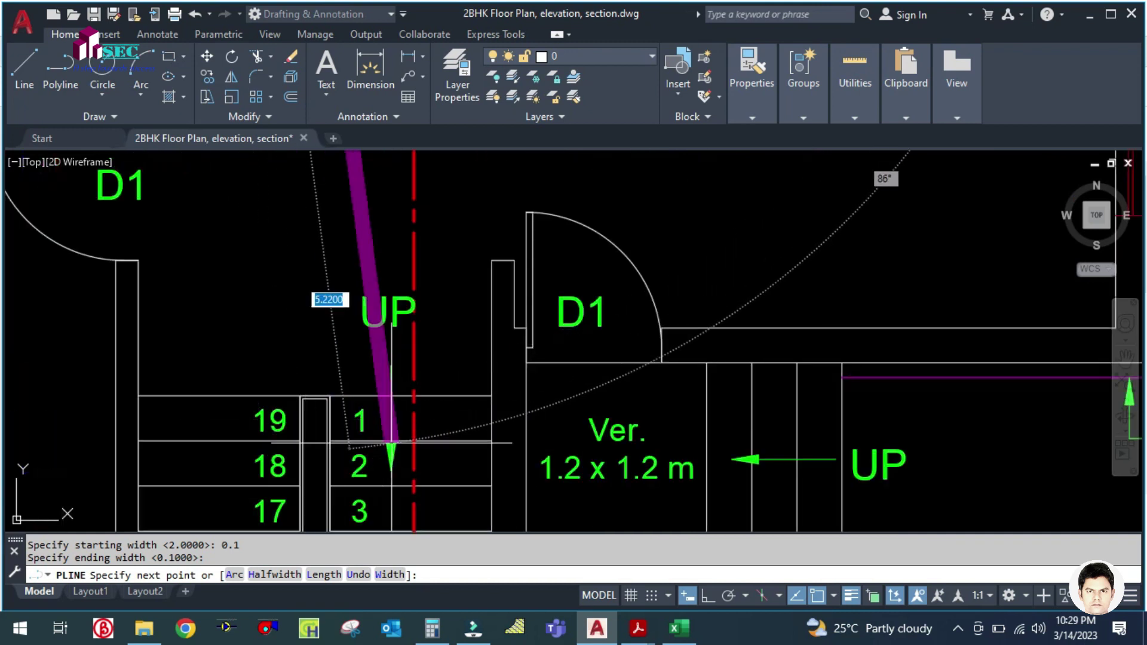
left_click(707, 597)
scroll(358, 373, "down", 4)
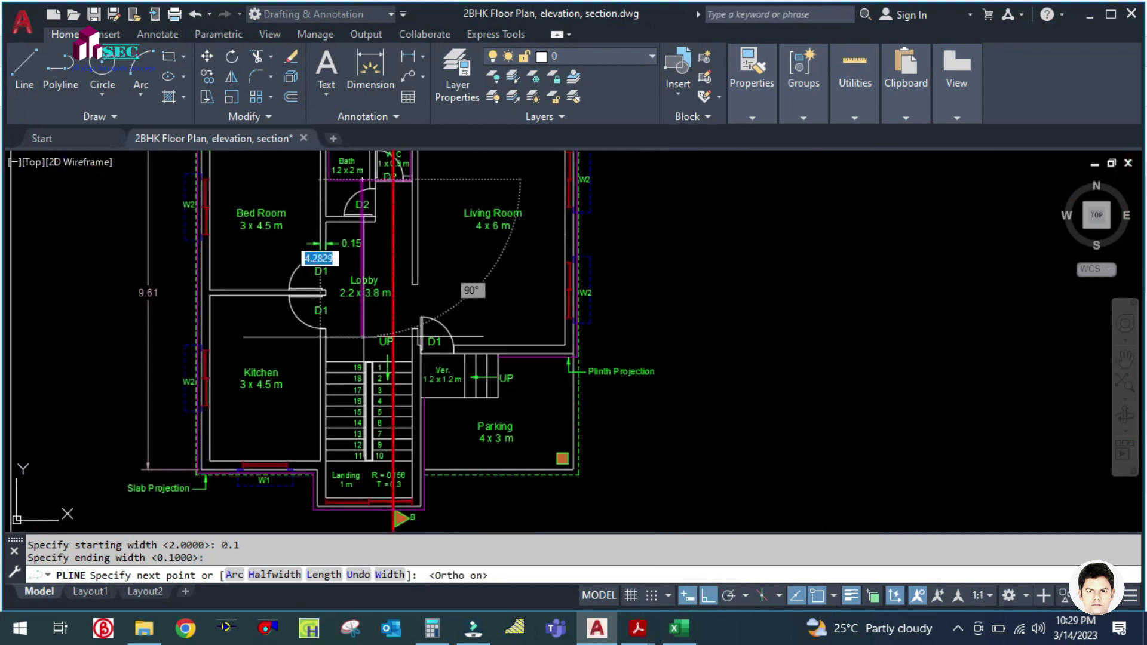
scroll(359, 373, "up", 3)
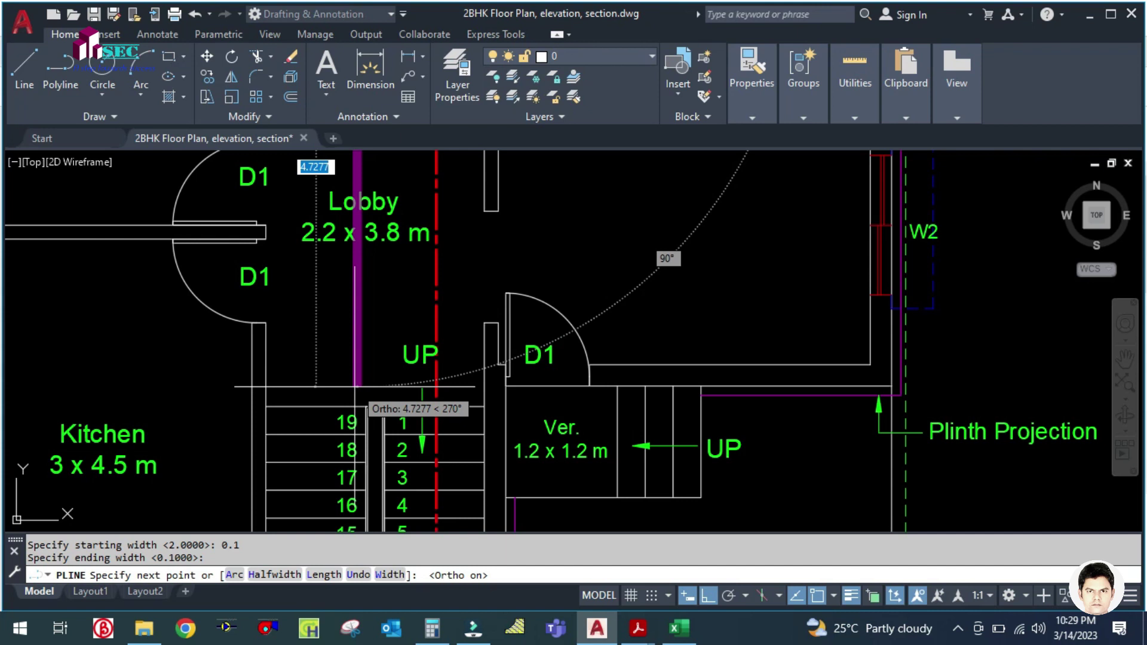
scroll(355, 385, "down", 2)
left_click(356, 365)
key("Return")
Draw a duct branch from the lobby trunk into the Kitchen.
key("Return")
left_click(348, 336)
left_click(182, 337)
key("Return")
scroll(403, 331, "down", 8)
scroll(420, 326, "up", 8)
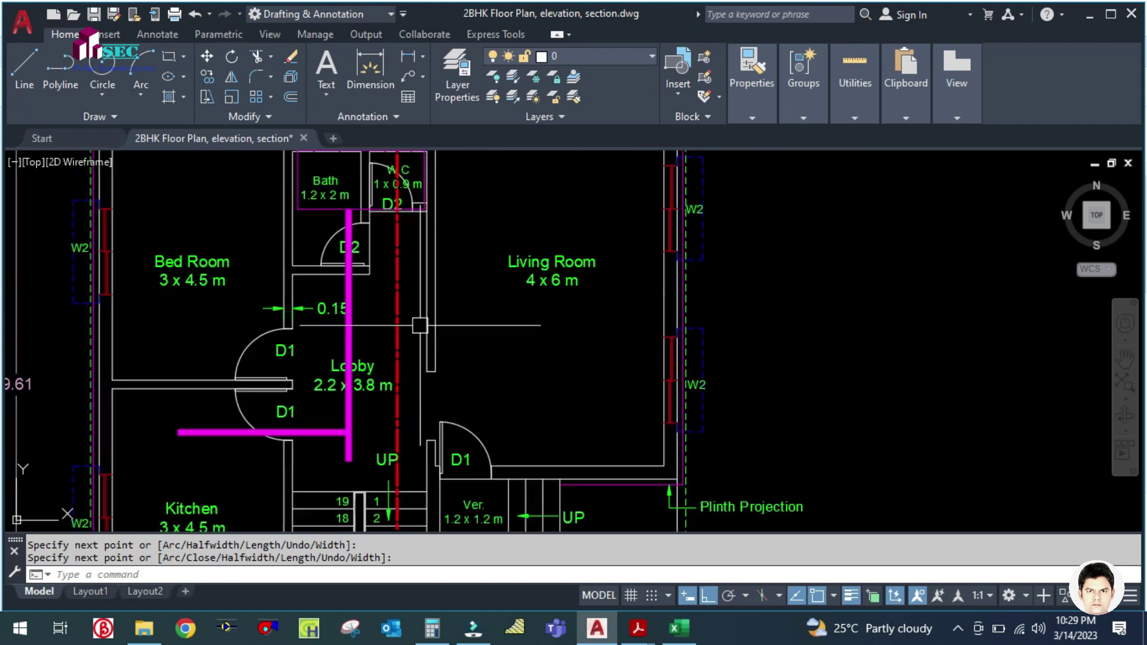
Draw duct branches from the trunk into the Living Room and the Bed Room.
key("Return")
left_click(355, 333)
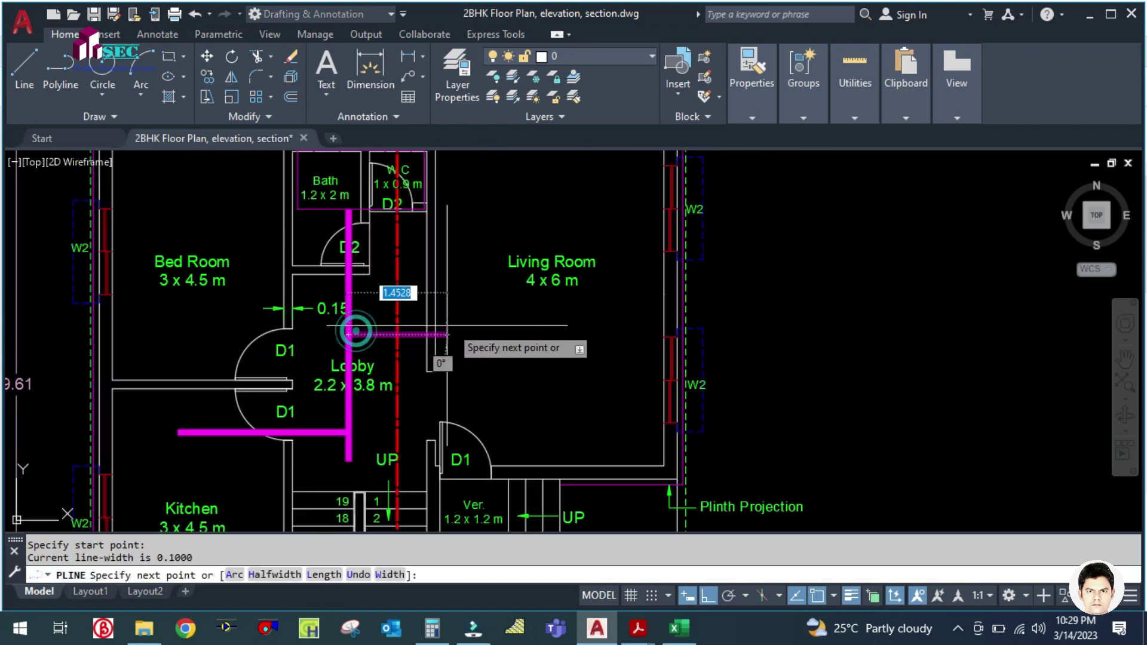
left_click(483, 335)
key("Return")
key("Return")
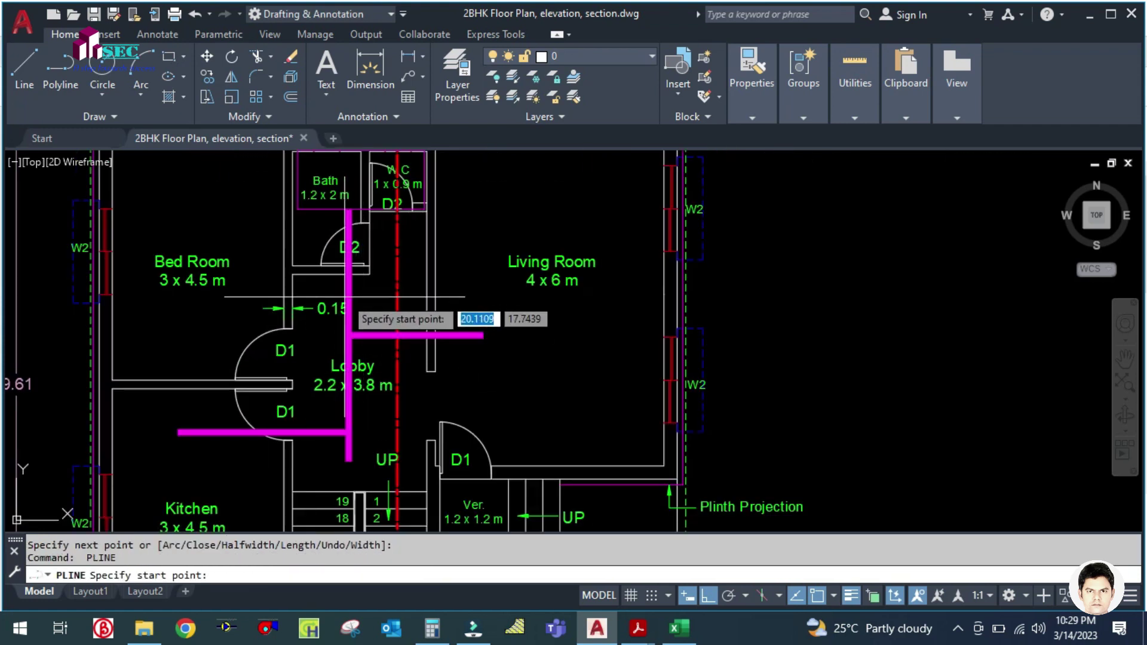
left_click(349, 335)
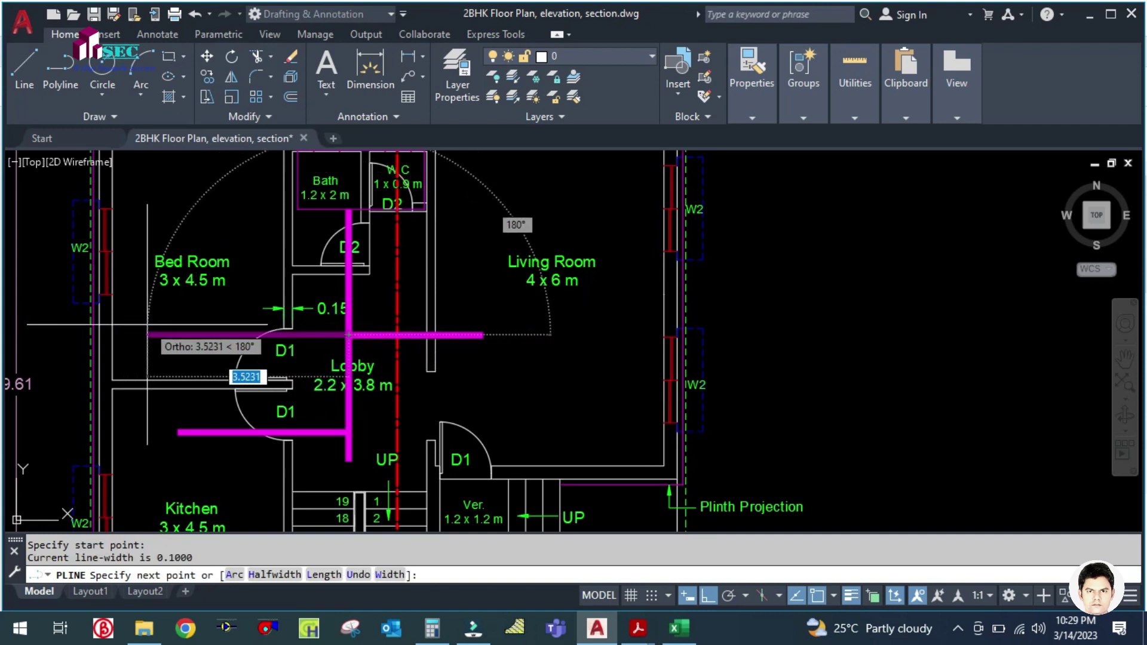
left_click(148, 335)
scroll(149, 330, "up", 2)
key("Return")
scroll(422, 332, "down", 5)
scroll(433, 337, "up", 3)
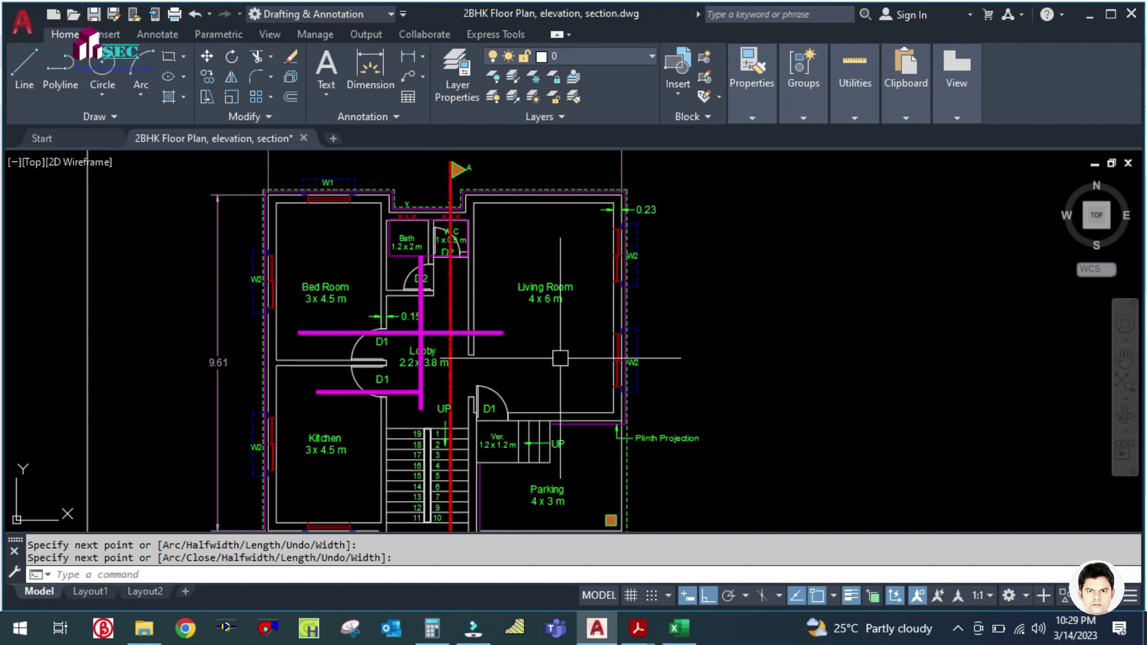
scroll(540, 392, "down", 5)
scroll(541, 392, "up", 6)
scroll(557, 393, "down", 3)
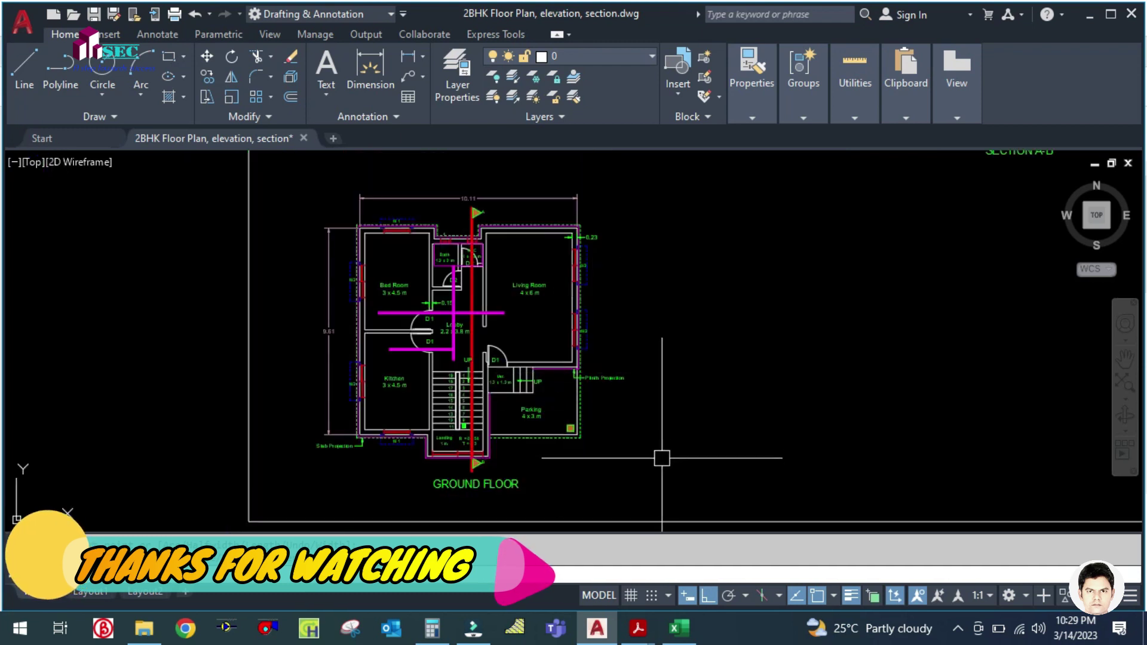